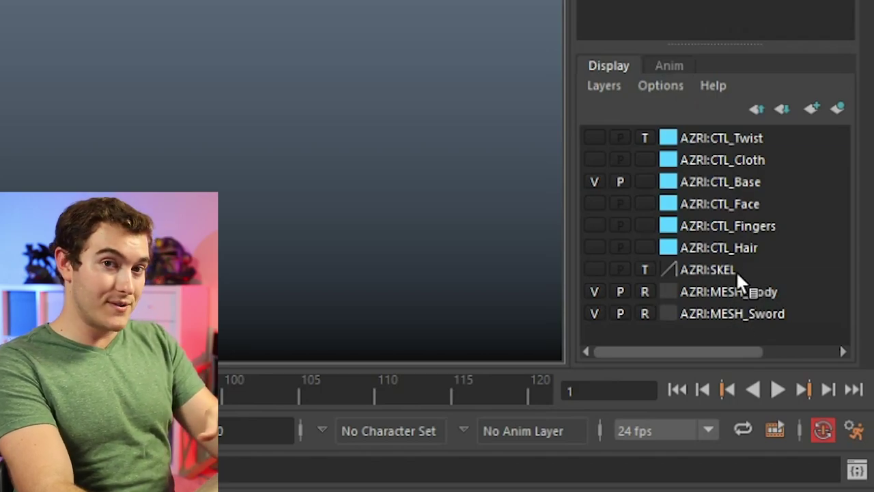
# - Hide the MESH_Sword display layer so only the character's body mesh and base controls are shown
pyautogui.click(596, 139)
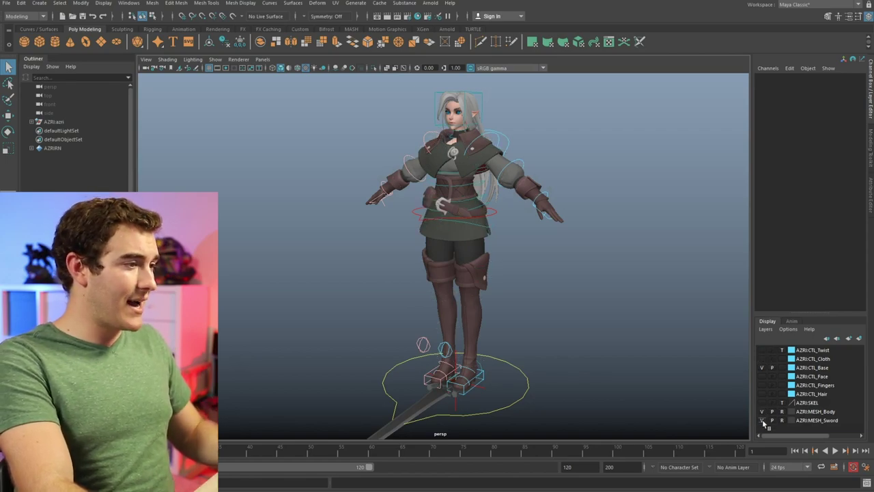
pyautogui.click(763, 421)
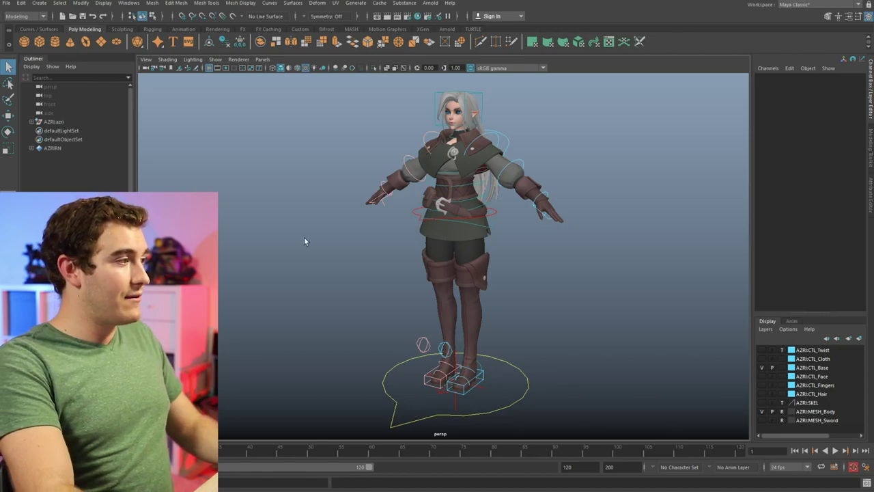
# - Examine the character's face, hair and shoulders up close from the front and slightly turned angles
pyautogui.scroll(7, 408, 297)
pyautogui.keyDown('alt'); pyautogui.moveTo(536, 298); pyautogui.dragTo(530, 369, button='middle'); pyautogui.keyUp('alt')
pyautogui.scroll(-3, 573, 224)
pyautogui.keyDown('alt'); pyautogui.moveTo(474, 120); pyautogui.dragTo(456, 346, button='middle'); pyautogui.keyUp('alt')
pyautogui.scroll(4, 456, 346)
pyautogui.keyDown('alt'); pyautogui.moveTo(447, 259); pyautogui.dragTo(510, 267); pyautogui.keyUp('alt')
pyautogui.scroll(3, 510, 266)
pyautogui.keyDown('alt'); pyautogui.moveTo(465, 314); pyautogui.dragTo(490, 325); pyautogui.keyUp('alt')
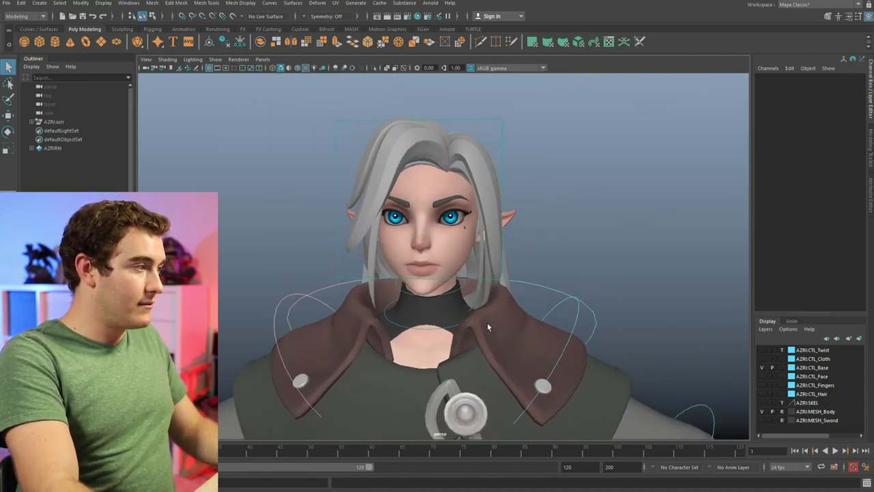
pyautogui.keyDown('alt'); pyautogui.moveTo(489, 324); pyautogui.dragTo(537, 271, button='middle'); pyautogui.keyUp('alt')
pyautogui.keyDown('alt'); pyautogui.moveTo(537, 271); pyautogui.dragTo(556, 277); pyautogui.keyUp('alt')
pyautogui.keyDown('alt'); pyautogui.moveTo(502, 274); pyautogui.dragTo(492, 301, button='middle'); pyautogui.keyUp('alt')
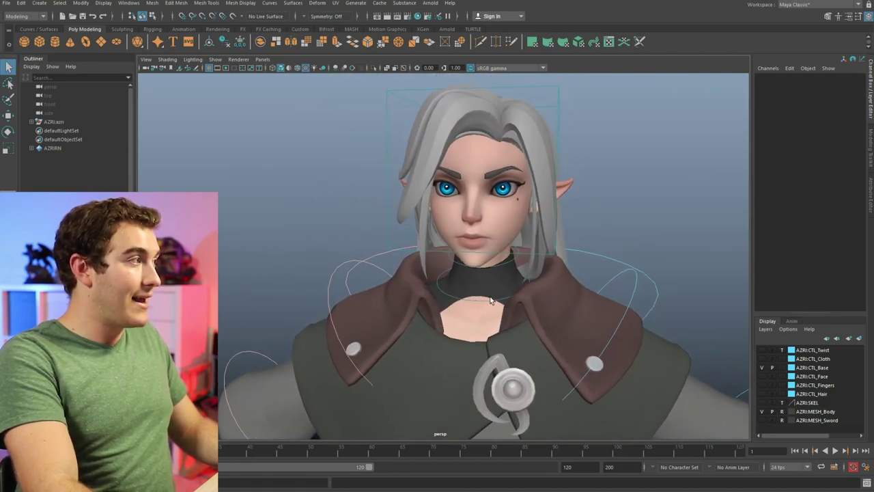
pyautogui.scroll(2, 490, 300)
# - Overlay the wireframe on the shaded model and inspect the mesh topology from the head down to the feet
pyautogui.click(296, 67)
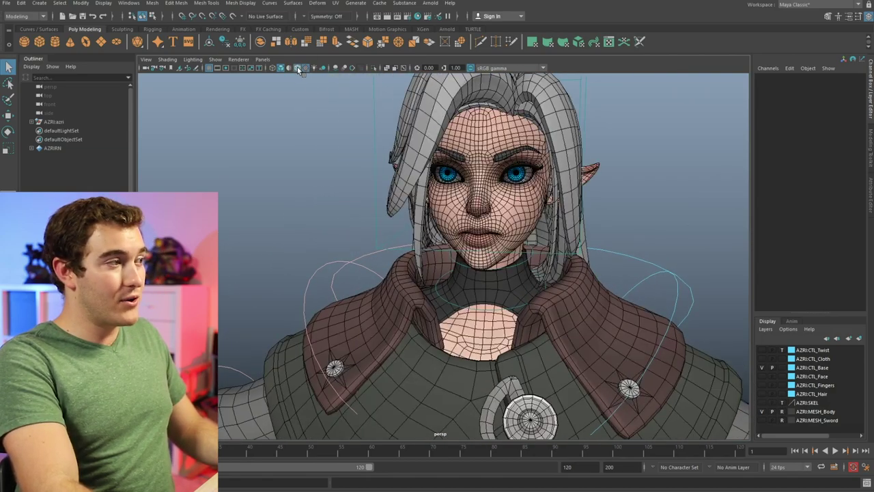
pyautogui.keyDown('alt'); pyautogui.moveTo(566, 328); pyautogui.dragTo(409, 311, button='right'); pyautogui.keyUp('alt')
pyautogui.keyDown('alt'); pyautogui.moveTo(516, 273); pyautogui.dragTo(515, 192, button='middle'); pyautogui.keyUp('alt')
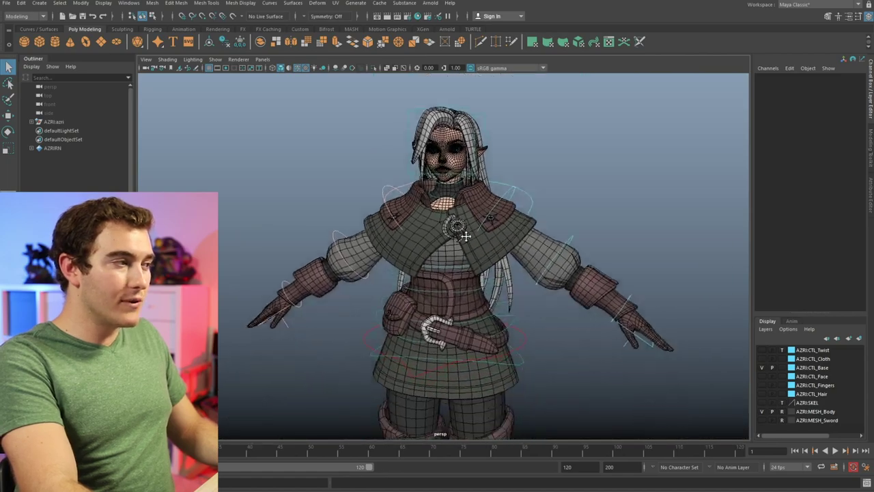
pyautogui.keyDown('alt'); pyautogui.moveTo(515, 192); pyautogui.dragTo(567, 205); pyautogui.keyUp('alt')
pyautogui.keyDown('alt'); pyautogui.moveTo(580, 267); pyautogui.dragTo(545, 273, button='right'); pyautogui.keyUp('alt')
pyautogui.keyDown('alt'); pyautogui.moveTo(506, 287); pyautogui.dragTo(522, 183, button='middle'); pyautogui.keyUp('alt')
pyautogui.keyDown('alt'); pyautogui.moveTo(622, 236); pyautogui.dragTo(527, 215, button='right'); pyautogui.keyUp('alt')
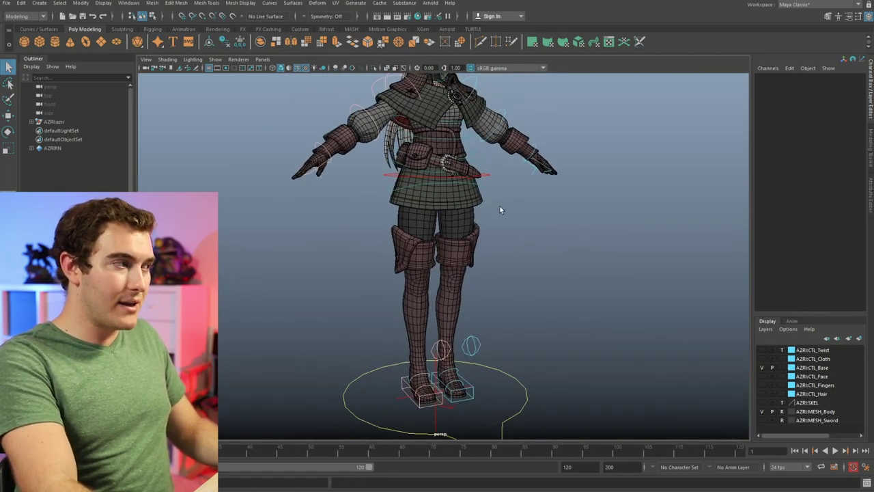
pyautogui.keyDown('alt'); pyautogui.moveTo(500, 204); pyautogui.dragTo(525, 363, button='middle'); pyautogui.keyUp('alt')
pyautogui.keyDown('alt'); pyautogui.moveTo(410, 321); pyautogui.dragTo(648, 312, button='right'); pyautogui.keyUp('alt')
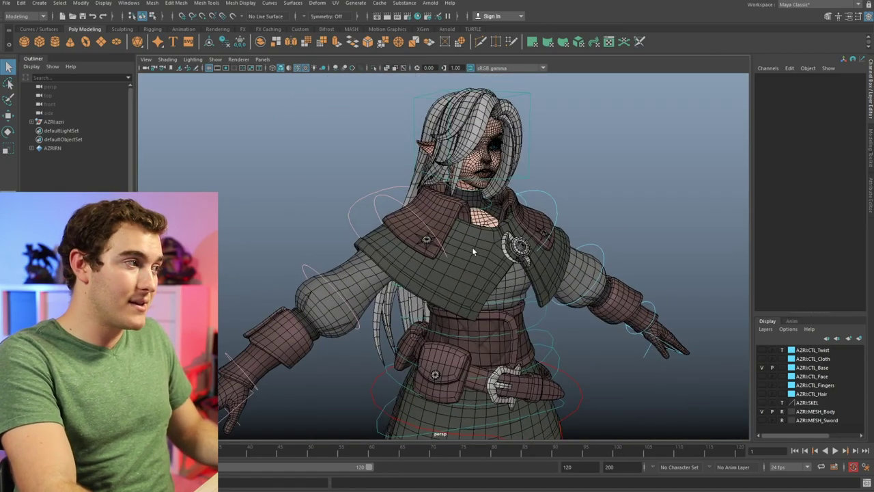
pyautogui.keyDown('alt'); pyautogui.moveTo(473, 252); pyautogui.dragTo(503, 260, button='right'); pyautogui.keyUp('alt')
pyautogui.keyDown('alt'); pyautogui.moveTo(504, 259); pyautogui.dragTo(530, 271); pyautogui.keyUp('alt')
pyautogui.keyDown('alt'); pyautogui.moveTo(530, 272); pyautogui.dragTo(536, 287, button='middle'); pyautogui.keyUp('alt')
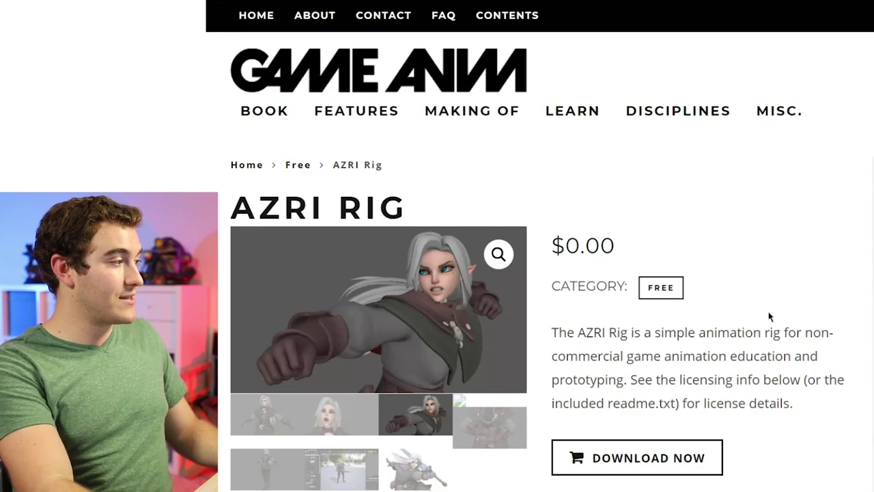
# - On the AZRI Rig download page in the browser, read the description's notes on its video game purpose, frame rate and lower-end machines
pyautogui.scroll(-7, 770, 316)
pyautogui.scroll(2, 663, 201)
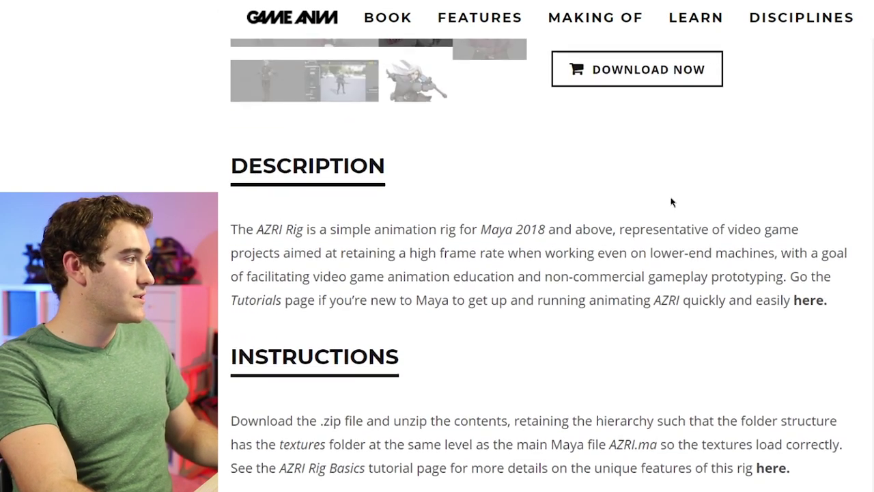
pyautogui.moveTo(701, 232); pyautogui.dragTo(800, 232)
pyautogui.moveTo(340, 255); pyautogui.dragTo(505, 255)
pyautogui.moveTo(652, 256); pyautogui.dragTo(771, 256)
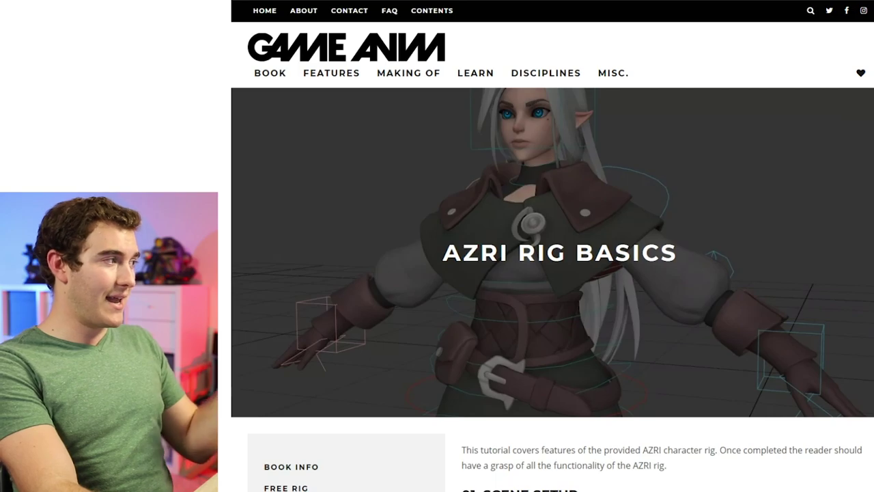
# - Look through the AZRI Rig Basics tutorial page, from scene setup past display layers to the world, root and collision controls
pyautogui.scroll(-8, 552, 273)
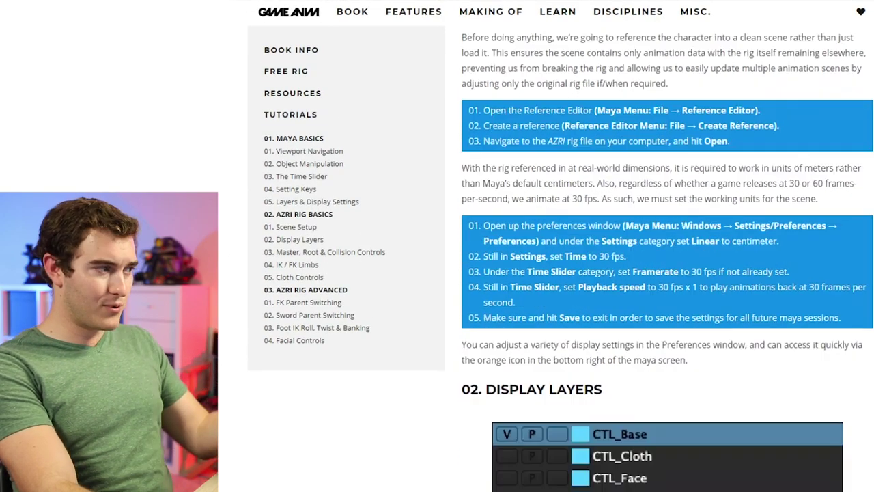
pyautogui.scroll(-8, 667, 273)
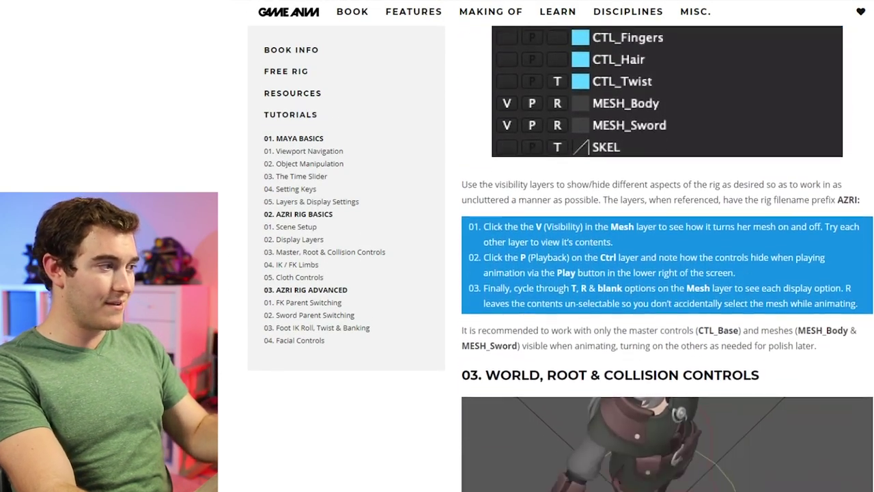
pyautogui.scroll(-7, 668, 273)
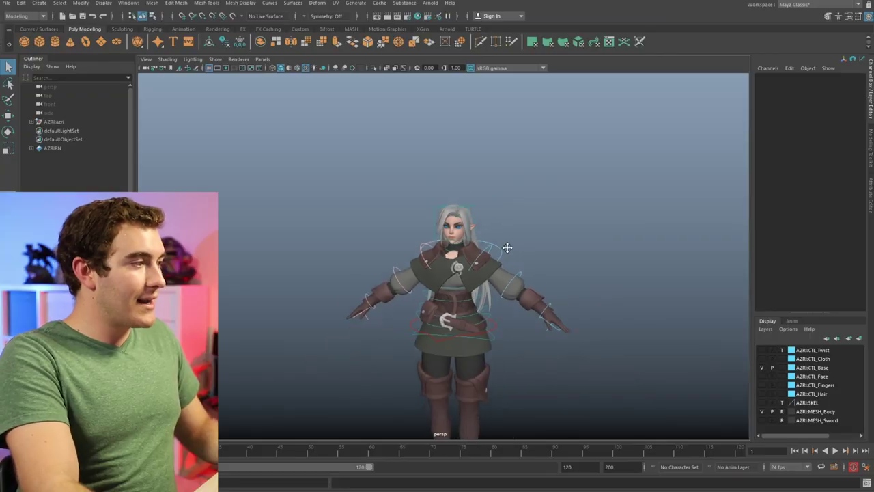
# - In Maya, select the yellow world control around the feet, highlight its translate and rotate channels, and clear the selection
pyautogui.scroll(3, 585, 177)
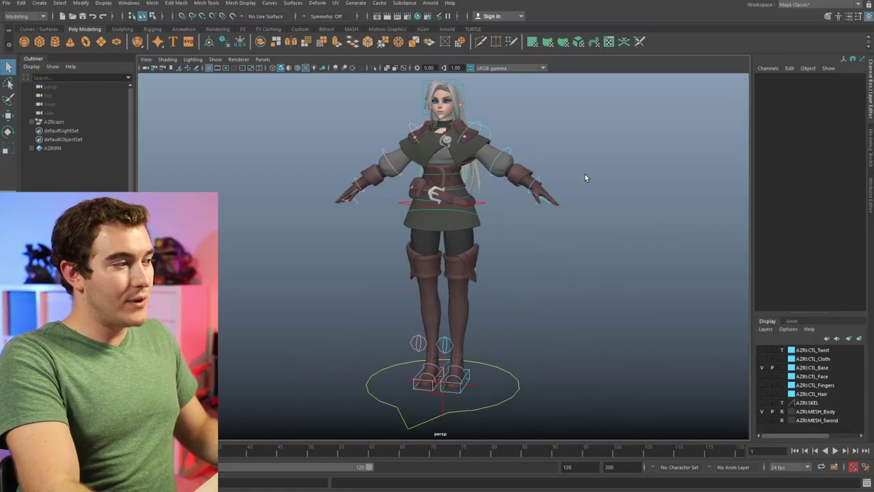
pyautogui.keyDown('alt'); pyautogui.moveTo(585, 174); pyautogui.dragTo(541, 176, button='right'); pyautogui.keyUp('alt')
pyautogui.keyDown('alt'); pyautogui.moveTo(541, 182); pyautogui.dragTo(541, 197, button='middle'); pyautogui.keyUp('alt')
pyautogui.keyDown('alt'); pyautogui.moveTo(576, 211); pyautogui.dragTo(470, 240, button='right'); pyautogui.keyUp('alt')
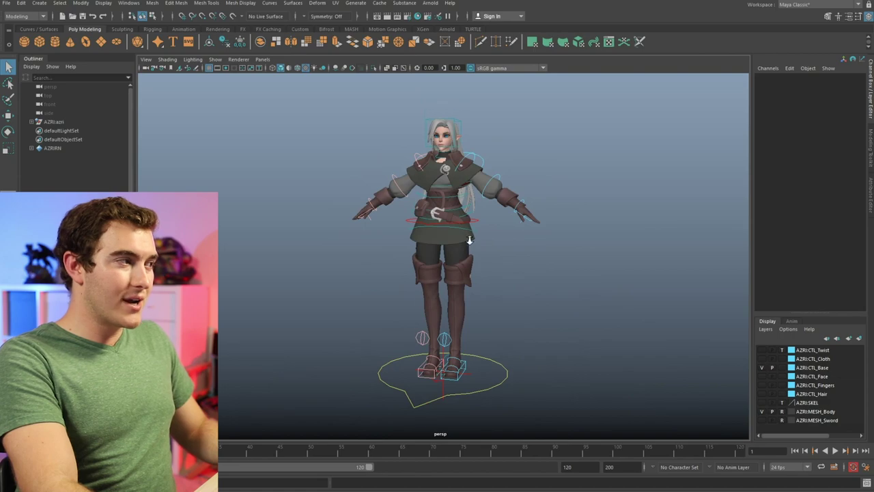
pyautogui.keyDown('alt'); pyautogui.moveTo(469, 240); pyautogui.dragTo(510, 224); pyautogui.keyUp('alt')
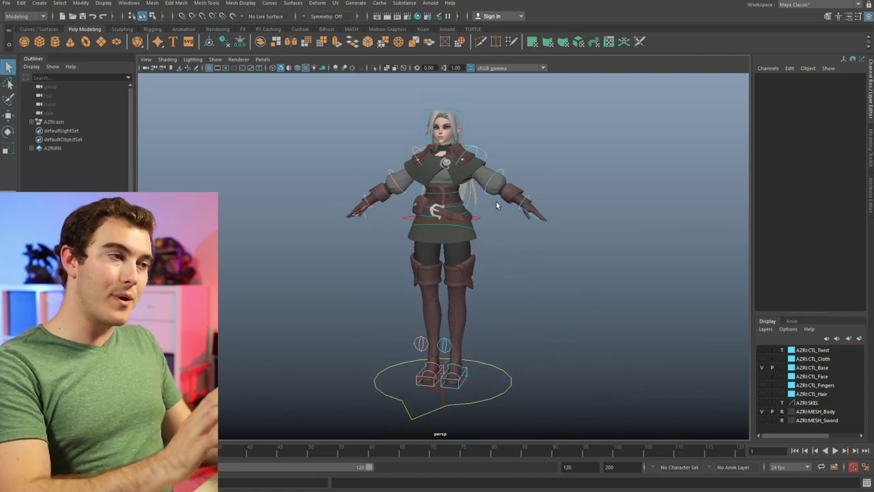
pyautogui.click(504, 384)
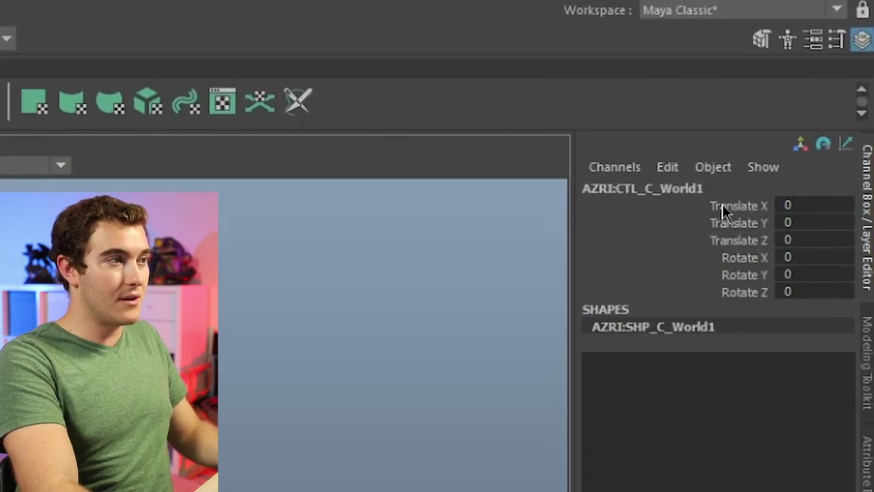
pyautogui.moveTo(813, 82); pyautogui.dragTo(814, 132)
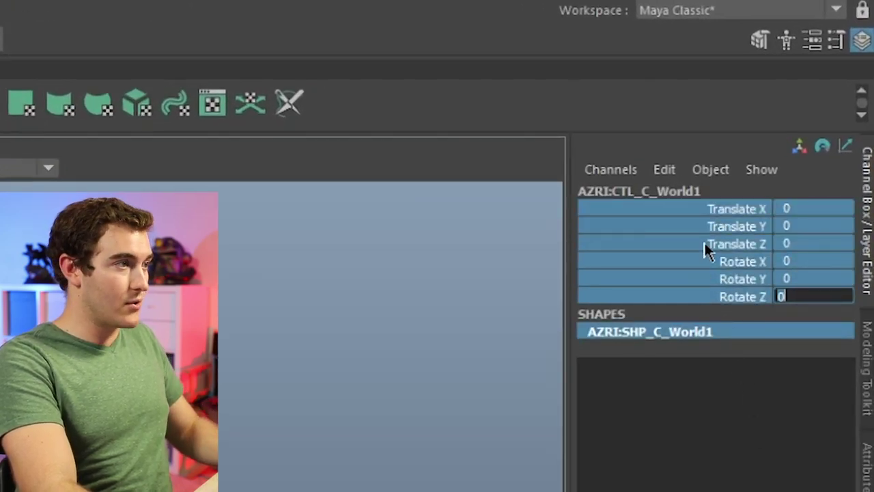
pyautogui.click(490, 241)
# - Select the red root control around the character's hips to check its channels
pyautogui.keyDown('alt'); pyautogui.moveTo(491, 241); pyautogui.dragTo(547, 243, button='right'); pyautogui.keyUp('alt')
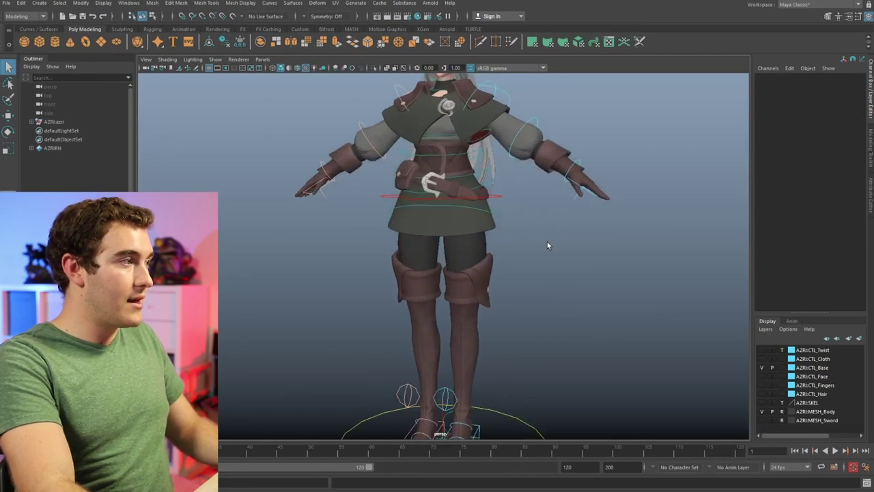
pyautogui.keyDown('alt'); pyautogui.moveTo(547, 241); pyautogui.dragTo(522, 260, button='middle'); pyautogui.keyUp('alt')
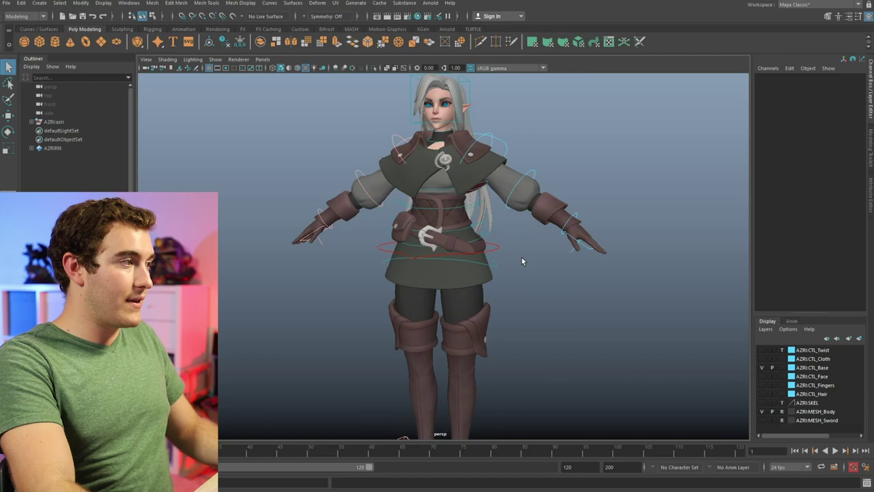
pyautogui.click(495, 254)
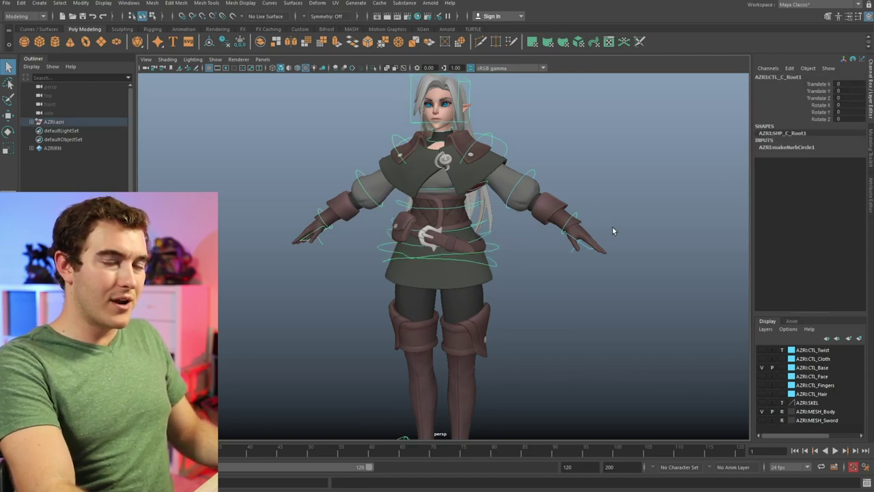
# - Select the left foot IK control and highlight its Foot Roll, Toe Twist and Bank attributes
pyautogui.keyDown('alt'); pyautogui.moveTo(608, 245); pyautogui.dragTo(453, 309, button='right'); pyautogui.keyUp('alt')
pyautogui.keyDown('alt'); pyautogui.moveTo(452, 309); pyautogui.dragTo(452, 251, button='middle'); pyautogui.keyUp('alt')
pyautogui.keyDown('alt'); pyautogui.moveTo(453, 251); pyautogui.dragTo(526, 271, button='right'); pyautogui.keyUp('alt')
pyautogui.click(525, 271)
pyautogui.keyDown('alt'); pyautogui.moveTo(525, 271); pyautogui.dragTo(433, 315); pyautogui.keyUp('alt')
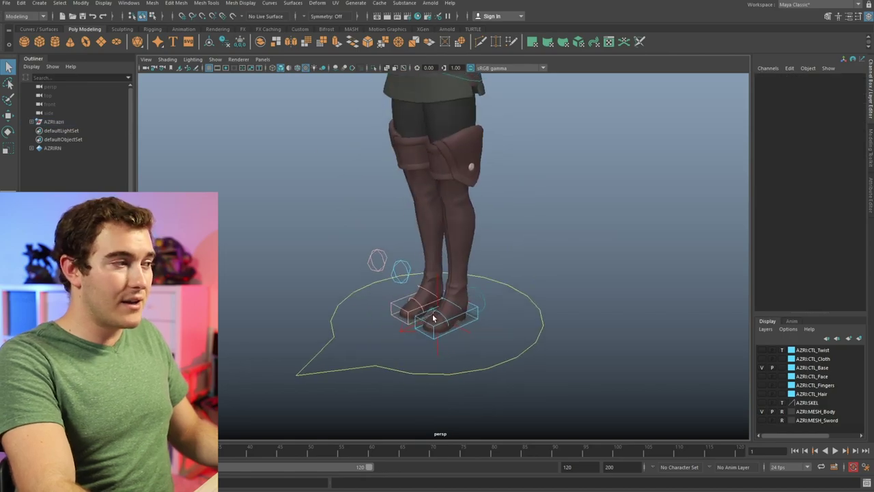
pyautogui.click(473, 319)
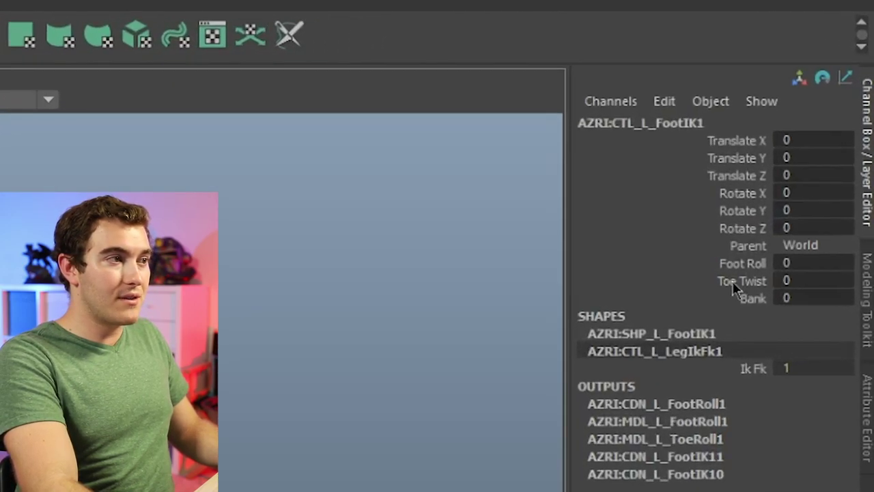
pyautogui.moveTo(742, 265); pyautogui.dragTo(743, 301)
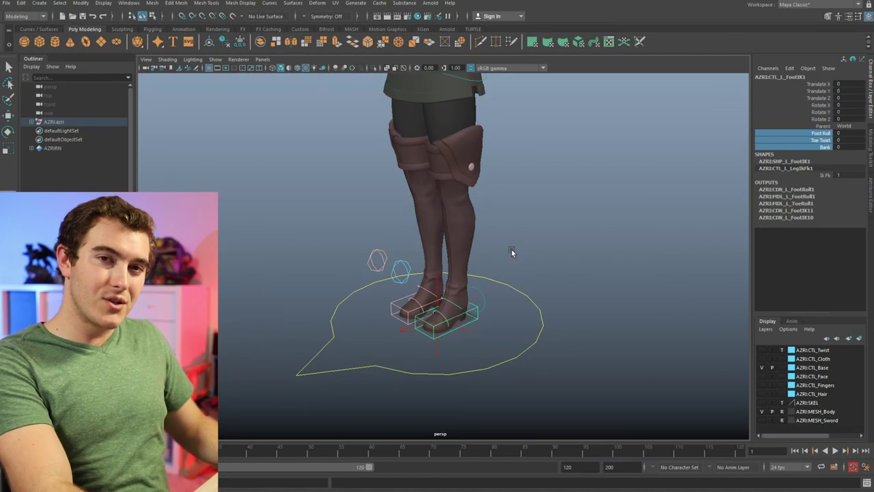
# - Select the root control around the hips, try rotating it with the Rotate tool, and undo the rotation
pyautogui.scroll(-5, 503, 263)
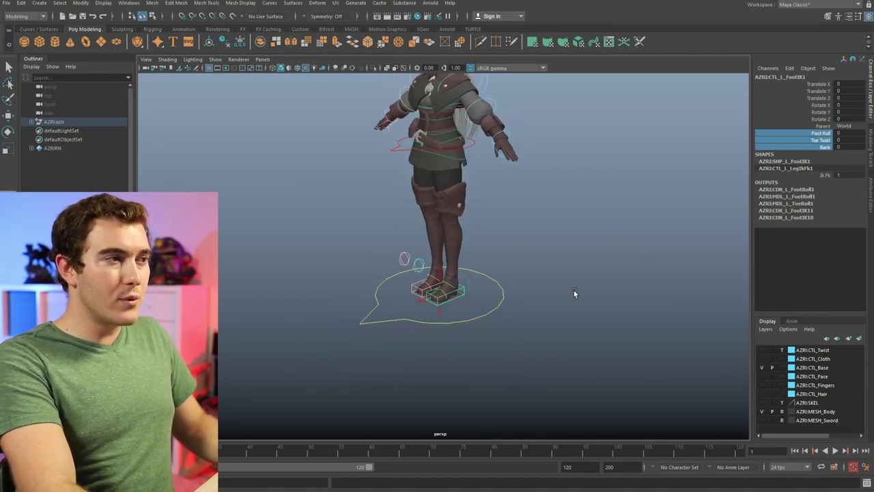
pyautogui.click(560, 243)
pyautogui.keyDown('alt'); pyautogui.moveTo(476, 221); pyautogui.dragTo(477, 298, button='middle'); pyautogui.keyUp('alt')
pyautogui.keyDown('alt'); pyautogui.moveTo(425, 291); pyautogui.dragTo(531, 303, button='right'); pyautogui.keyUp('alt')
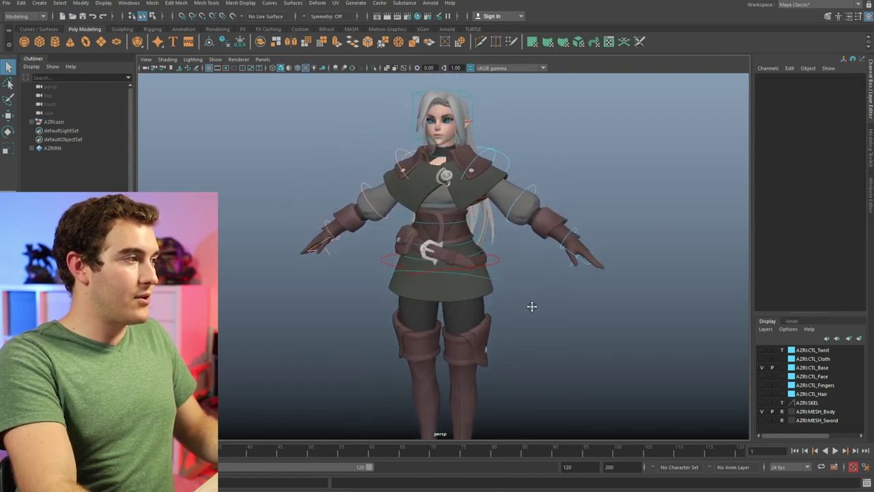
pyautogui.keyDown('alt'); pyautogui.moveTo(467, 275); pyautogui.dragTo(471, 311, button='middle'); pyautogui.keyUp('alt')
pyautogui.keyDown('alt'); pyautogui.moveTo(470, 312); pyautogui.dragTo(515, 291, button='right'); pyautogui.keyUp('alt')
pyautogui.click(518, 294)
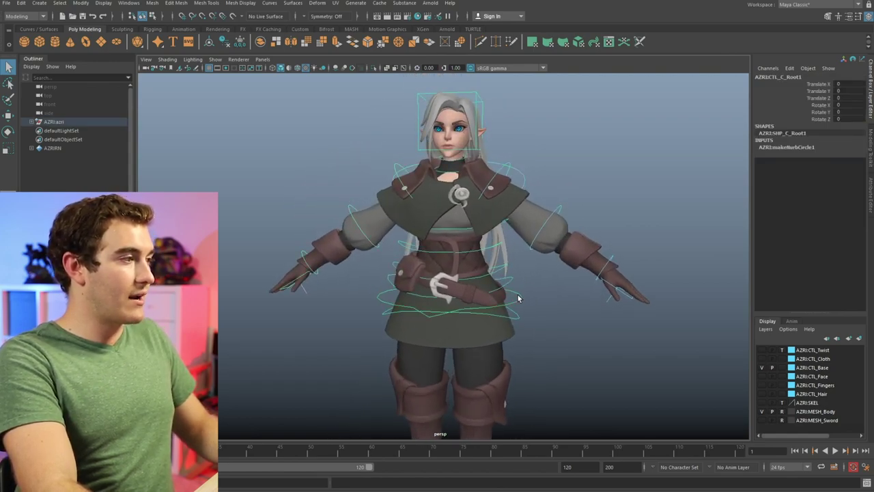
pyautogui.press('e')
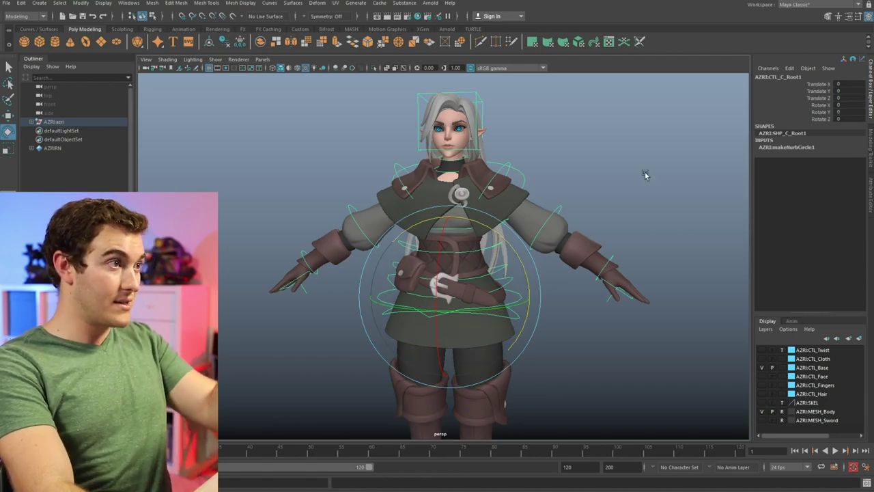
pyautogui.moveTo(486, 234)
pyautogui.keyDown('alt'); pyautogui.mouseDown()
pyautogui.moveTo(503, 228)
pyautogui.moveTo(478, 248)
pyautogui.moveTo(465, 226)
pyautogui.moveTo(523, 274)
pyautogui.moveTo(444, 229)
pyautogui.moveTo(509, 261)
pyautogui.moveTo(508, 252)
pyautogui.moveTo(463, 237)
pyautogui.moveTo(528, 251)
pyautogui.moveTo(419, 219)
pyautogui.moveTo(500, 243)
pyautogui.moveTo(444, 226)
pyautogui.moveTo(506, 253)
pyautogui.moveTo(472, 236)
pyautogui.moveTo(478, 228)
pyautogui.mouseUp(); pyautogui.keyUp('alt')
pyautogui.hotkey('ctrl', 'z')
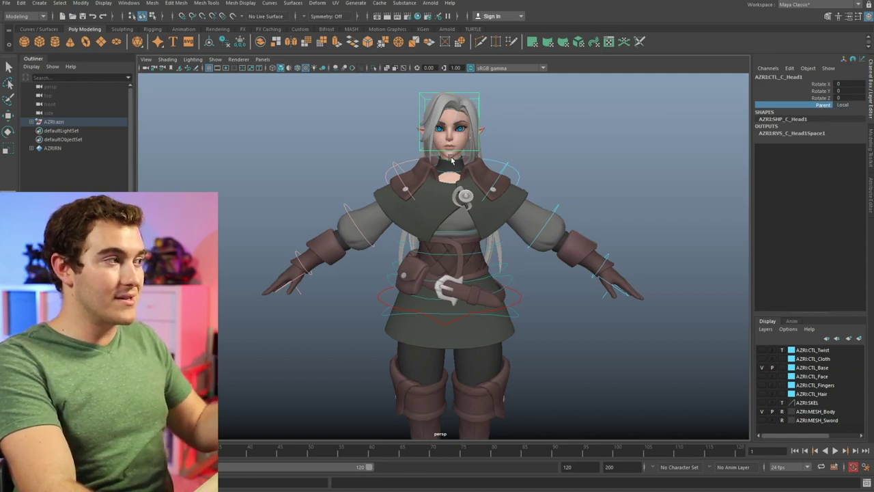
# - With the head's Parent still at Local, try rotating the root control about 37.5 degrees in Z, and undo it
pyautogui.click(524, 296)
pyautogui.press('e')
pyautogui.moveTo(499, 237); pyautogui.dragTo(447, 213)
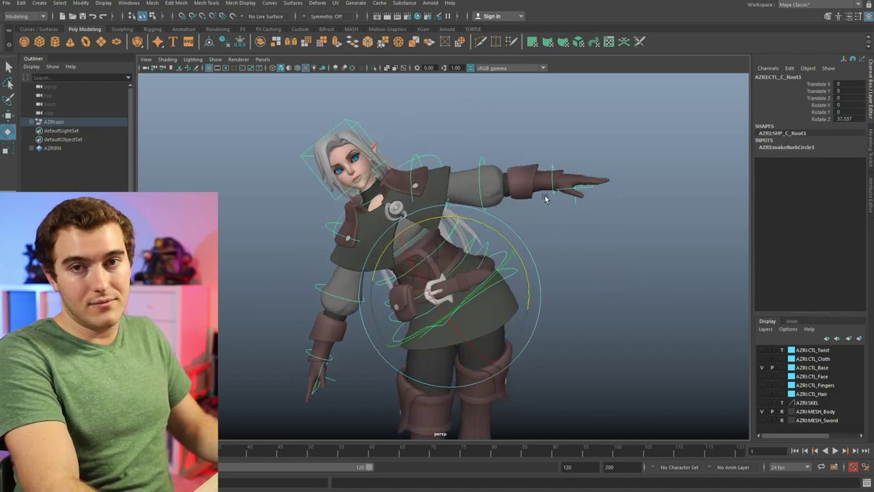
pyautogui.hotkey('ctrl', 'z')
# - Set the head control's Parent attribute to World
pyautogui.click(486, 92)
pyautogui.click(849, 105)
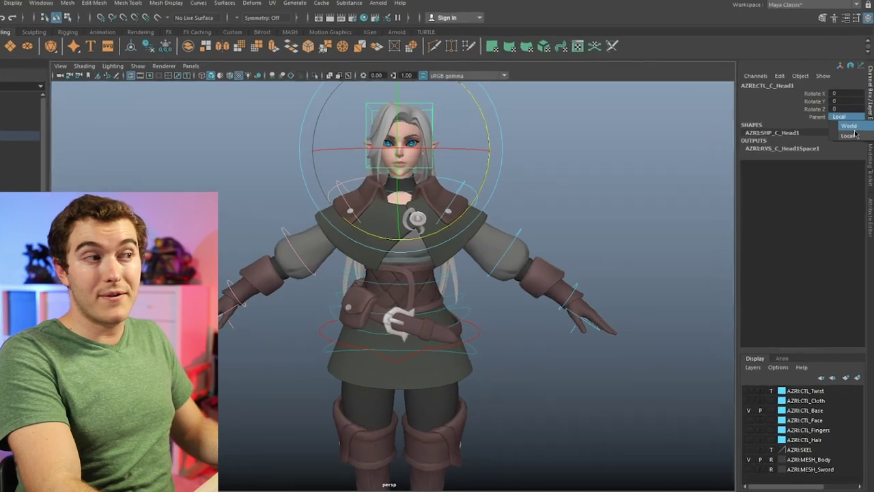
pyautogui.click(820, 277)
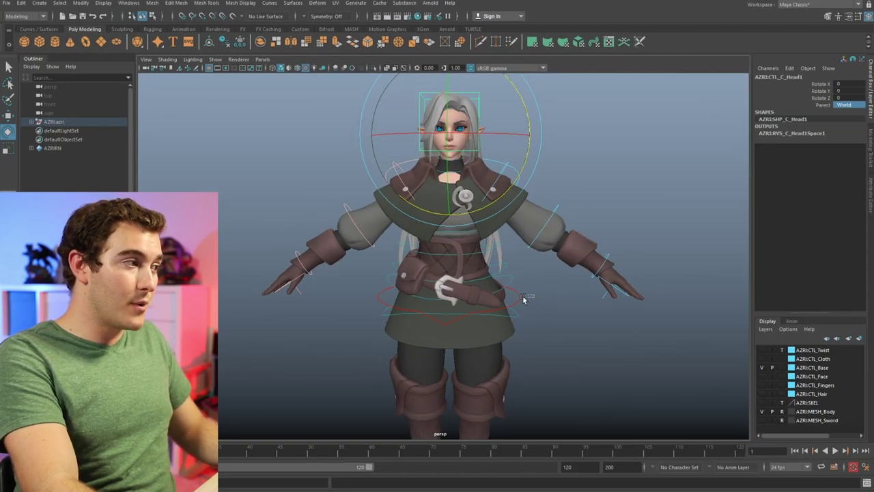
# - Test the world-parented head by rotating the root control in Z, and undo the rotation
pyautogui.click(522, 295)
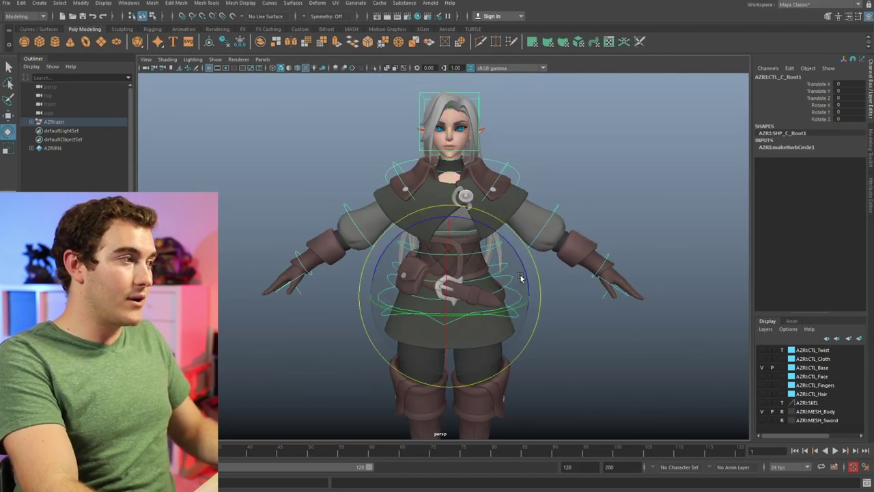
pyautogui.moveTo(515, 251); pyautogui.dragTo(545, 251)
pyautogui.hotkey('ctrl', 'z')
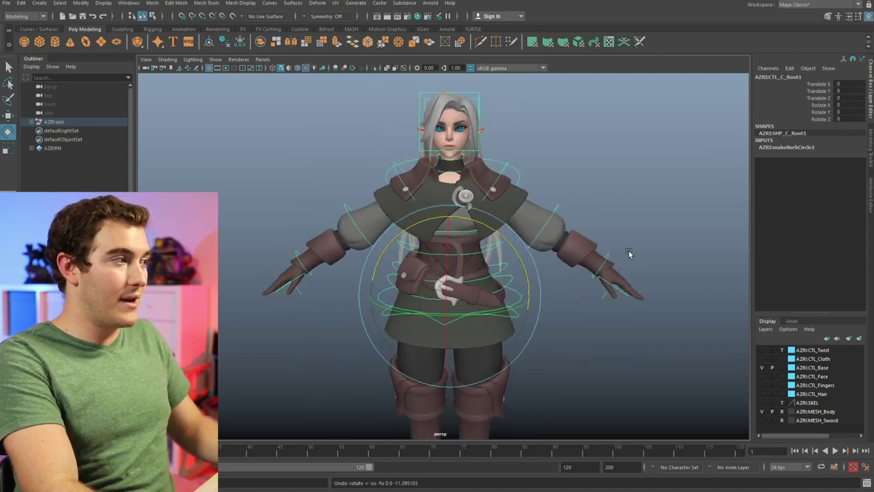
# - Try rotating the root control around the hips from front and angled views, undo both rotations and clear the selection
pyautogui.keyDown('alt'); pyautogui.moveTo(628, 252); pyautogui.dragTo(465, 368, button='right'); pyautogui.keyUp('alt')
pyautogui.click(492, 386)
pyautogui.click(497, 391)
pyautogui.moveTo(493, 330); pyautogui.dragTo(437, 304)
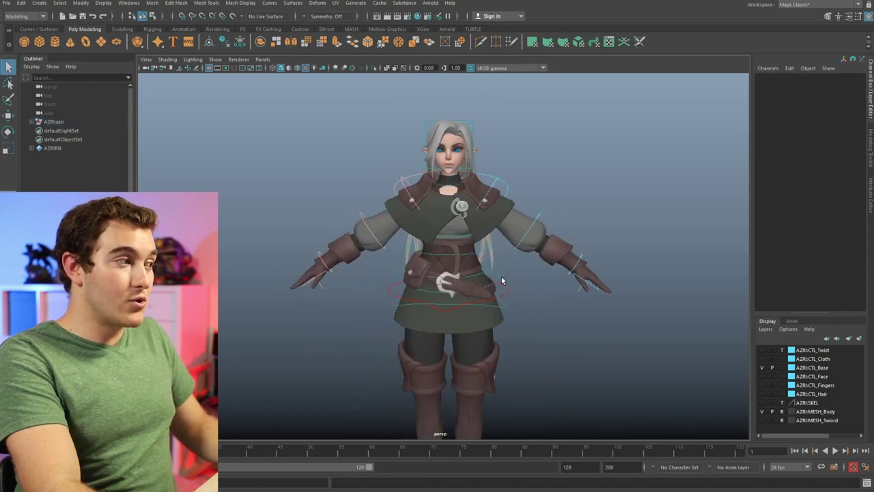
pyautogui.click(504, 289)
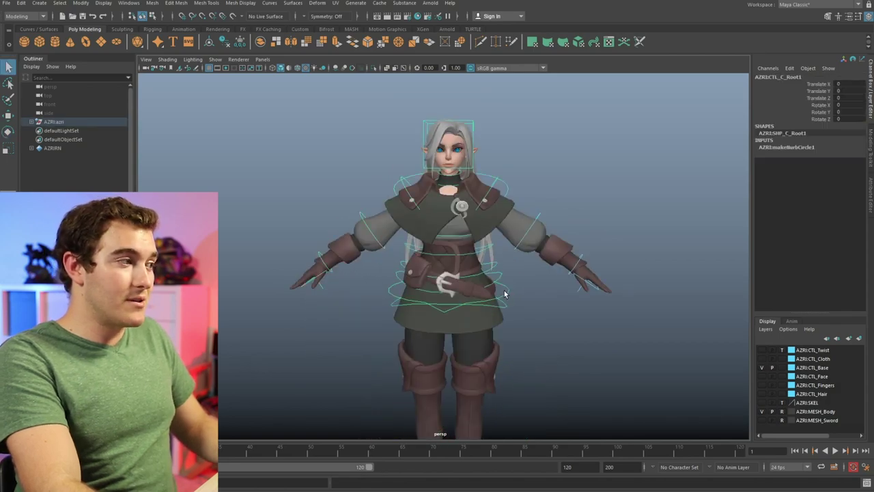
pyautogui.press('e')
pyautogui.moveTo(519, 255); pyautogui.dragTo(471, 215)
pyautogui.hotkey('ctrl', 'z')
pyautogui.keyDown('alt'); pyautogui.moveTo(518, 303); pyautogui.dragTo(468, 287); pyautogui.keyUp('alt')
pyautogui.moveTo(467, 249); pyautogui.dragTo(486, 269)
pyautogui.hotkey('ctrl', 'z')
pyautogui.click(574, 188)
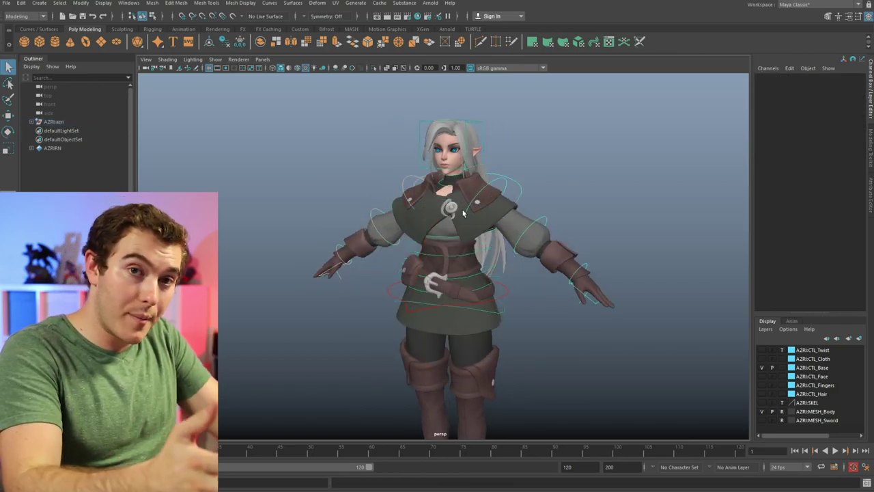
# - Bend the character forward by rotating the root control about 73.4 degrees in X, viewed from the side
pyautogui.click(399, 183)
pyautogui.moveTo(480, 188); pyautogui.dragTo(383, 195)
pyautogui.press('q')
pyautogui.click(550, 245)
pyautogui.keyDown('alt'); pyautogui.moveTo(550, 245); pyautogui.dragTo(592, 171); pyautogui.keyUp('alt')
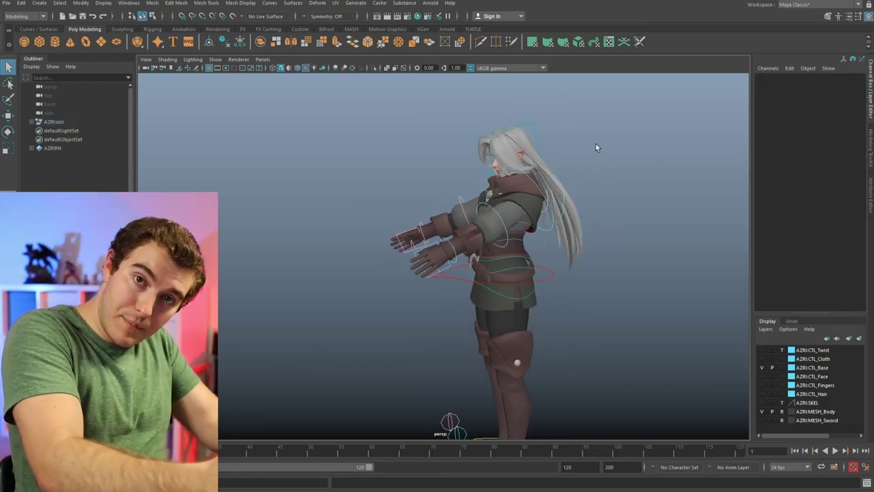
pyautogui.click(550, 281)
pyautogui.press('e')
pyautogui.moveTo(460, 206); pyautogui.dragTo(411, 271)
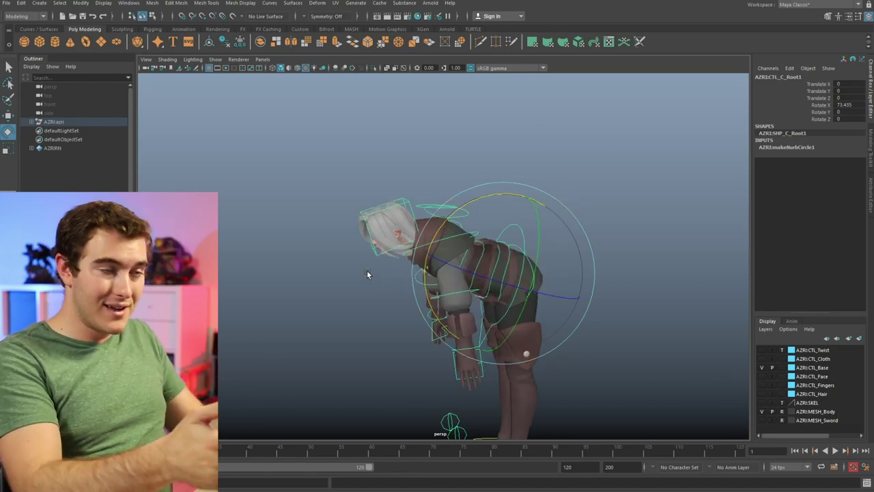
pyautogui.press('q')
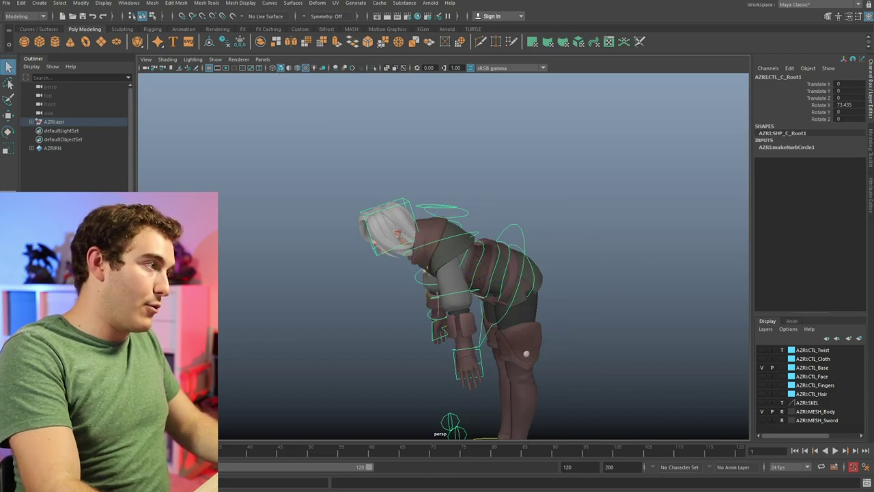
# - Select both shoulder FK controls and rotate them together so the arms reach forward from the bent-over body
pyautogui.moveTo(471, 214)
pyautogui.keyDown('alt'); pyautogui.mouseDown()
pyautogui.moveTo(449, 226)
pyautogui.moveTo(456, 220)
pyautogui.mouseUp(); pyautogui.keyUp('alt')
pyautogui.click(460, 224)
pyautogui.click(479, 219)
pyautogui.keyDown('shift'); pyautogui.click(454, 225); pyautogui.keyUp('shift')
pyautogui.press('e')
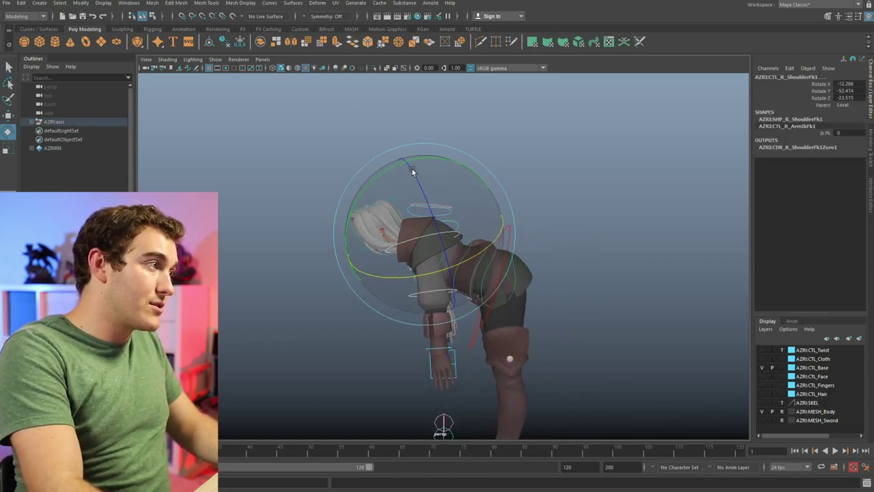
pyautogui.keyDown('alt'); pyautogui.moveTo(412, 170); pyautogui.dragTo(418, 172); pyautogui.keyUp('alt')
pyautogui.keyDown('alt'); pyautogui.moveTo(387, 219); pyautogui.dragTo(469, 234); pyautogui.keyUp('alt')
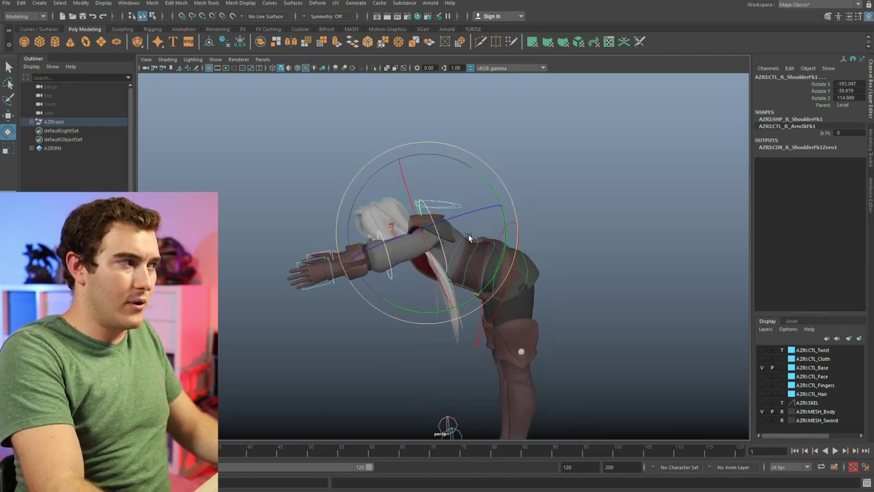
# - Undo the shoulder and root rotations to restore the default pose
pyautogui.hotkey('ctrl', 'z')
pyautogui.hotkey('ctrl', 'z')
pyautogui.hotkey('ctrl', 'z')
pyautogui.hotkey('ctrl', 'z')
pyautogui.hotkey('ctrl', 'z')
pyautogui.hotkey('ctrl', 'z')
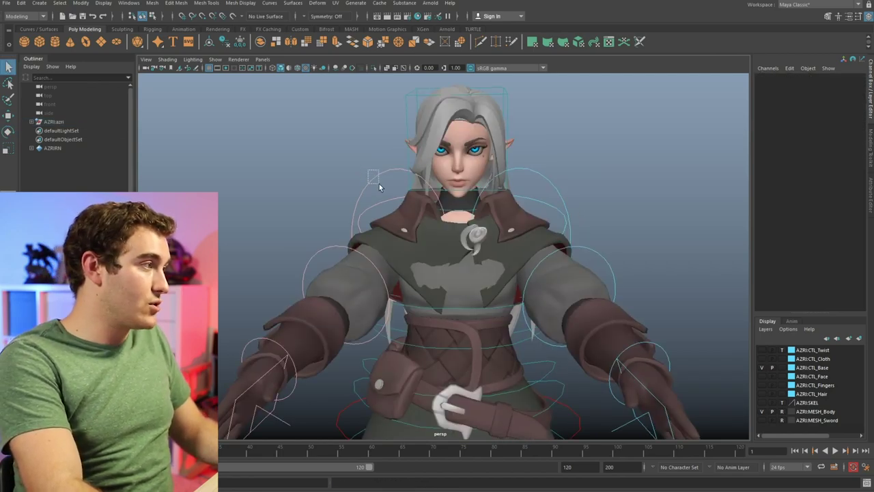
# - Try rotating the root control from the side, test a shoulder-area control from an angled view, and undo the rotation
pyautogui.moveTo(369, 172); pyautogui.dragTo(379, 185)
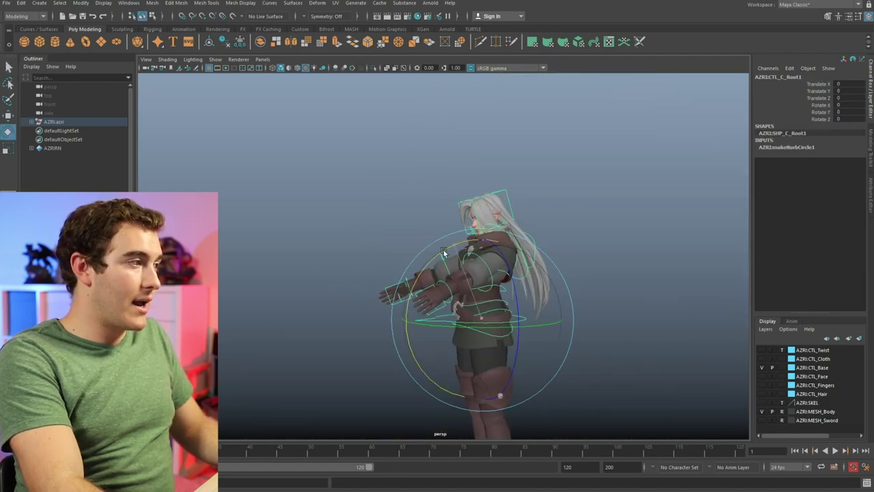
pyautogui.moveTo(443, 253); pyautogui.dragTo(473, 274)
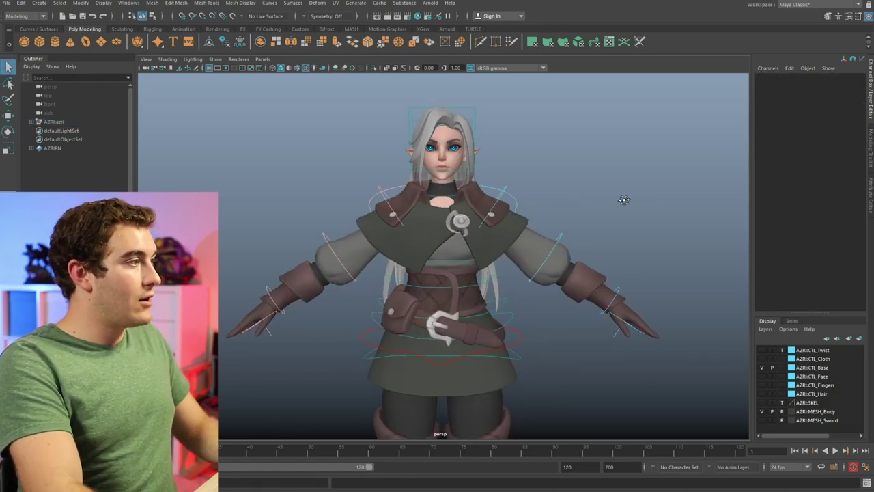
pyautogui.keyDown('alt'); pyautogui.moveTo(621, 195); pyautogui.dragTo(472, 186); pyautogui.keyUp('alt')
pyautogui.scroll(-4, 496, 200)
pyautogui.click(502, 183)
pyautogui.press('e')
pyautogui.keyDown('alt'); pyautogui.moveTo(484, 205); pyautogui.dragTo(507, 235); pyautogui.keyUp('alt')
pyautogui.hotkey('ctrl', 'z')
# - Try rotating the left clavicle control with the Rotate tool, and undo the rotation
pyautogui.press('q')
pyautogui.click(468, 196)
pyautogui.press('e')
pyautogui.moveTo(468, 196)
pyautogui.mouseDown()
pyautogui.moveTo(468, 243)
pyautogui.moveTo(501, 222)
pyautogui.moveTo(569, 220)
pyautogui.moveTo(543, 227)
pyautogui.moveTo(577, 186)
pyautogui.moveTo(617, 191)
pyautogui.moveTo(455, 187)
pyautogui.mouseUp()
pyautogui.hotkey('ctrl', 'z')
pyautogui.press('q')
pyautogui.press('e')
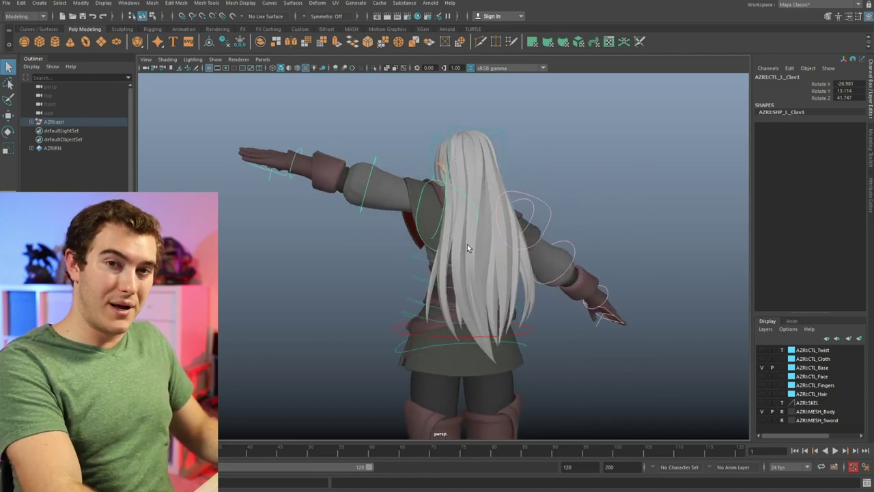
pyautogui.keyDown('alt'); pyautogui.moveTo(433, 242); pyautogui.dragTo(559, 256); pyautogui.keyUp('alt')
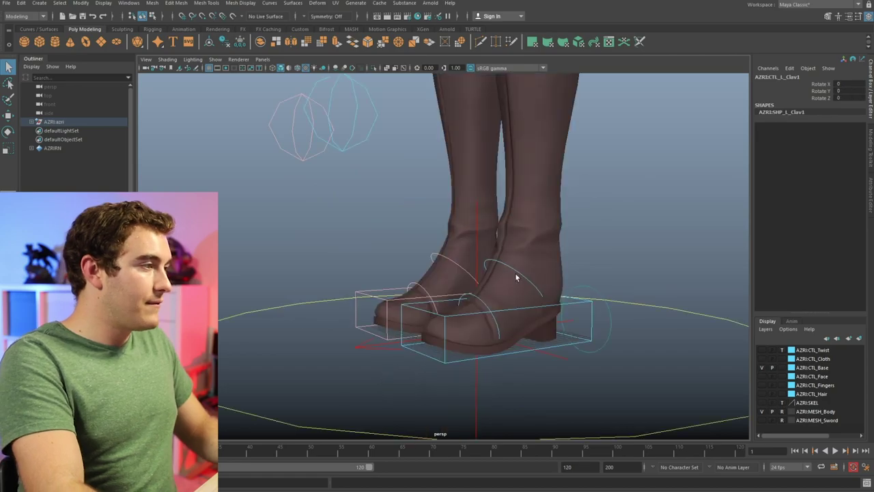
# - Try moving the left foot IK control away from the ground, and undo the move
pyautogui.keyDown('alt'); pyautogui.moveTo(515, 272); pyautogui.dragTo(471, 330); pyautogui.keyUp('alt')
pyautogui.click(409, 353)
pyautogui.keyDown('alt'); pyautogui.moveTo(408, 353); pyautogui.dragTo(332, 190); pyautogui.keyUp('alt')
pyautogui.hotkey('ctrl', 'z')
pyautogui.scroll(-3, 414, 238)
pyautogui.hotkey('ctrl', 'z')
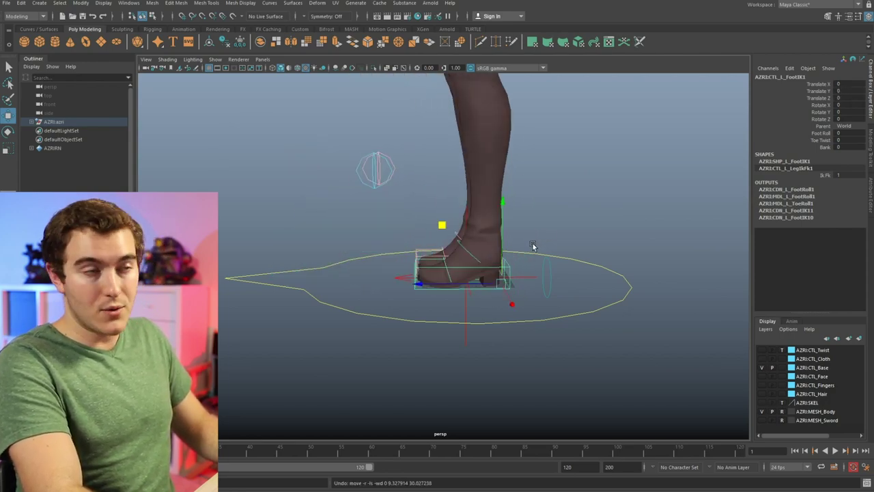
# - Set the left foot IK control's Foot Roll attribute to about -26.8 to lift the heel
pyautogui.press('q')
pyautogui.keyDown('alt'); pyautogui.moveTo(524, 243); pyautogui.dragTo(581, 243, button='right'); pyautogui.keyUp('alt')
pyautogui.moveTo(528, 187); pyautogui.dragTo(430, 226, button='middle')
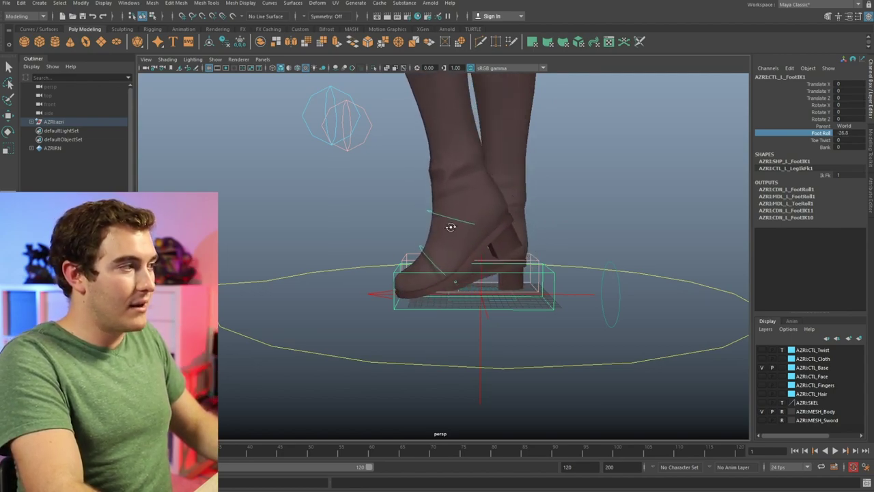
pyautogui.keyDown('alt'); pyautogui.moveTo(451, 227); pyautogui.dragTo(489, 220); pyautogui.keyUp('alt')
# - Test rotating the ankle and toe controls of the rolled left foot, and undo the toe rotation
pyautogui.press('q')
pyautogui.click(455, 216)
pyautogui.press('e')
pyautogui.moveTo(369, 233); pyautogui.dragTo(431, 253)
pyautogui.press('q')
pyautogui.click(431, 250)
pyautogui.press('e')
pyautogui.moveTo(375, 238); pyautogui.dragTo(368, 225)
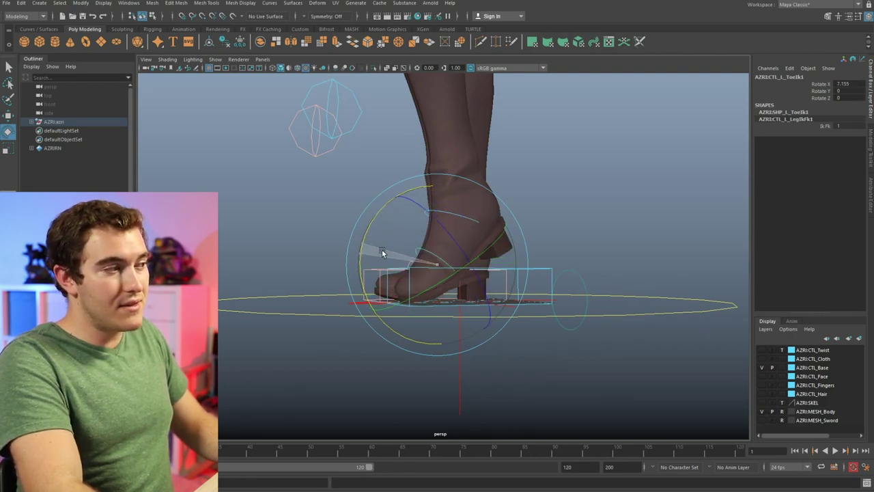
pyautogui.hotkey('ctrl', 'z')
pyautogui.press('q')
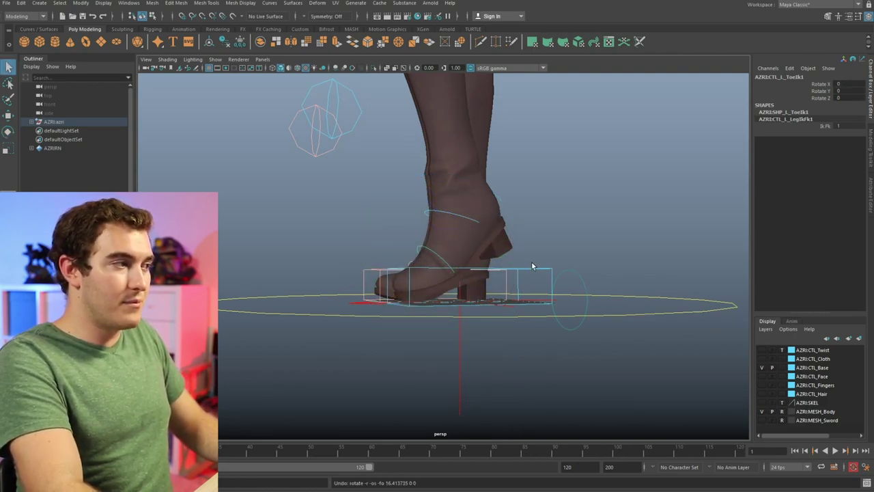
# - Select the left foot IK control and set its Foot Roll to 0
pyautogui.click(533, 267)
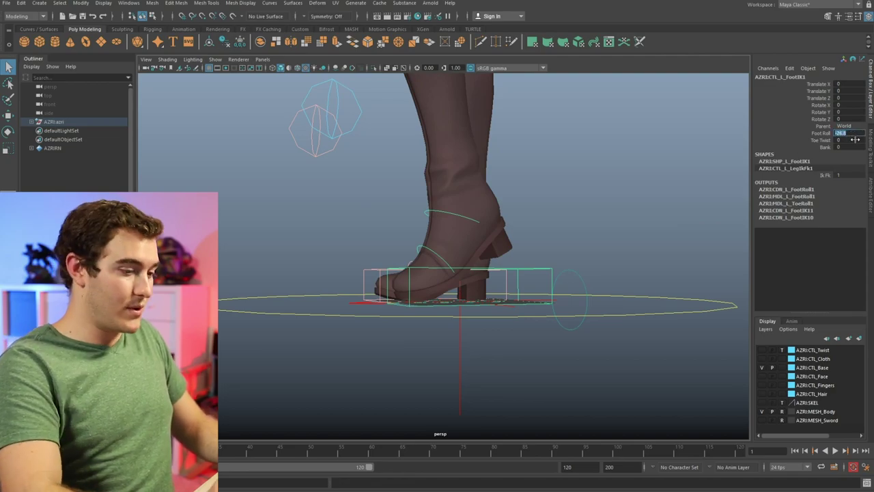
pyautogui.write('0')
pyautogui.press('Return')
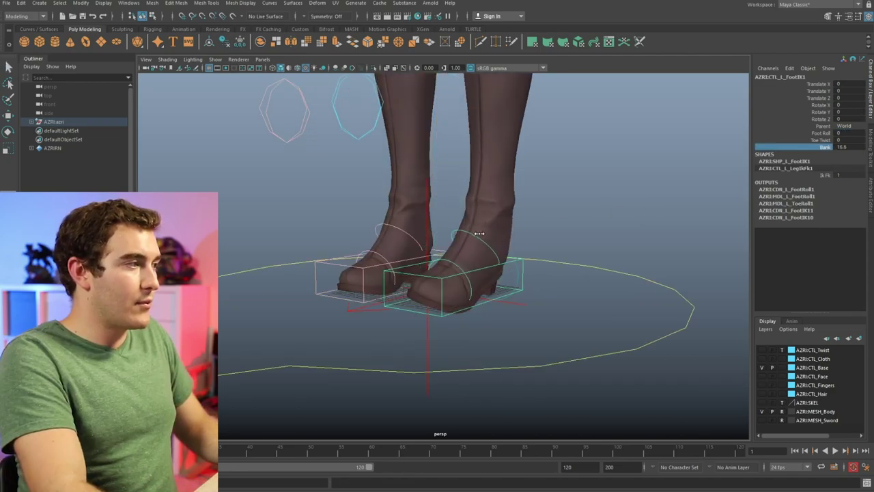
# - Test the left foot IK control's Bank attribute in both directions, and undo the change
pyautogui.moveTo(478, 232); pyautogui.dragTo(678, 206, button='middle')
pyautogui.hotkey('ctrl', 'z')
pyautogui.keyDown('alt'); pyautogui.moveTo(553, 229); pyautogui.dragTo(697, 205); pyautogui.keyUp('alt')
# - Switch the left leg to FK by setting the foot control's Ik Fk attribute to 0
pyautogui.click(825, 175)
pyautogui.keyDown('alt'); pyautogui.moveTo(663, 211); pyautogui.dragTo(383, 212, button='right'); pyautogui.keyUp('alt')
pyautogui.keyDown('alt'); pyautogui.moveTo(694, 203); pyautogui.dragTo(586, 195); pyautogui.keyUp('alt')
pyautogui.keyDown('alt'); pyautogui.moveTo(586, 195); pyautogui.dragTo(576, 256, button='middle'); pyautogui.keyUp('alt')
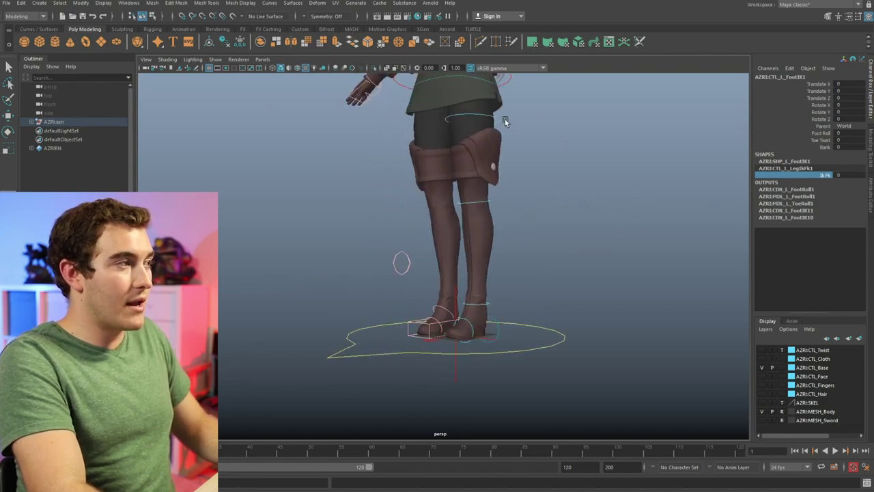
# - Try rotating the left thigh FK control, undo the rotation and return the leg's Ik Fk to 1
pyautogui.click(476, 132)
pyautogui.hotkey('ctrl', 'z')
pyautogui.moveTo(482, 140); pyautogui.dragTo(530, 132)
pyautogui.hotkey('ctrl', 'z')
pyautogui.press('q')
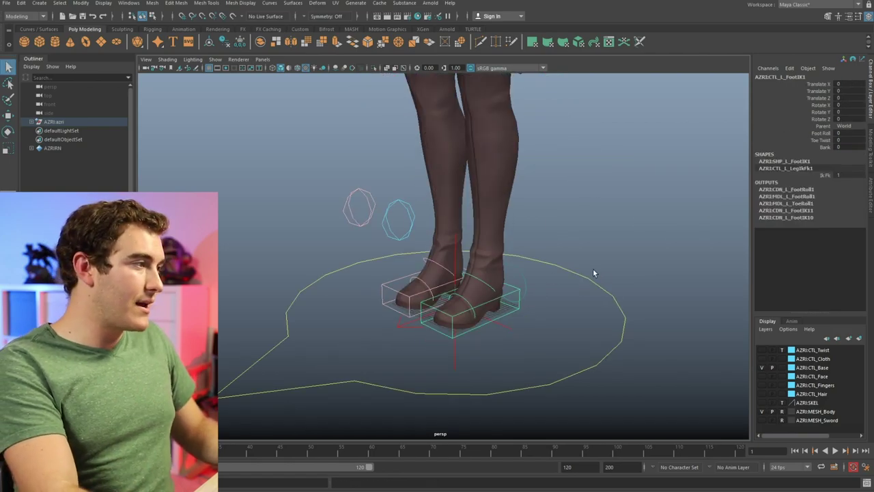
# - Set the left leg's Ik Fk attribute to 0 again and clear the selection
pyautogui.keyDown('alt'); pyautogui.moveTo(481, 260); pyautogui.dragTo(519, 257); pyautogui.keyUp('alt')
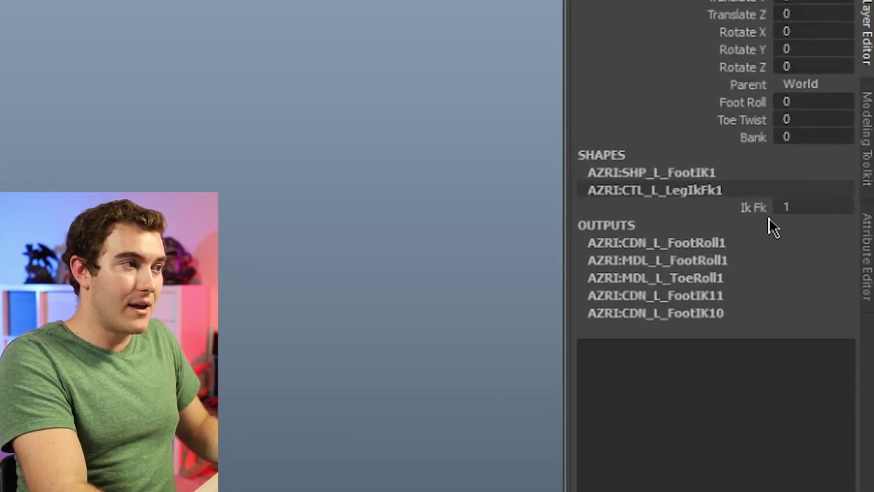
pyautogui.click(760, 210)
pyautogui.moveTo(548, 239); pyautogui.dragTo(503, 227, button='middle')
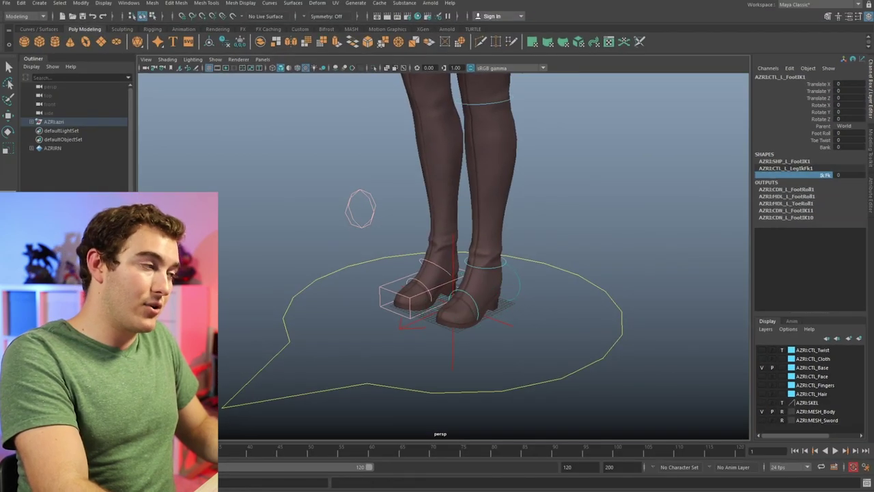
pyautogui.click(611, 199)
pyautogui.keyDown('alt'); pyautogui.moveTo(610, 199); pyautogui.dragTo(329, 226, button='right'); pyautogui.keyUp('alt')
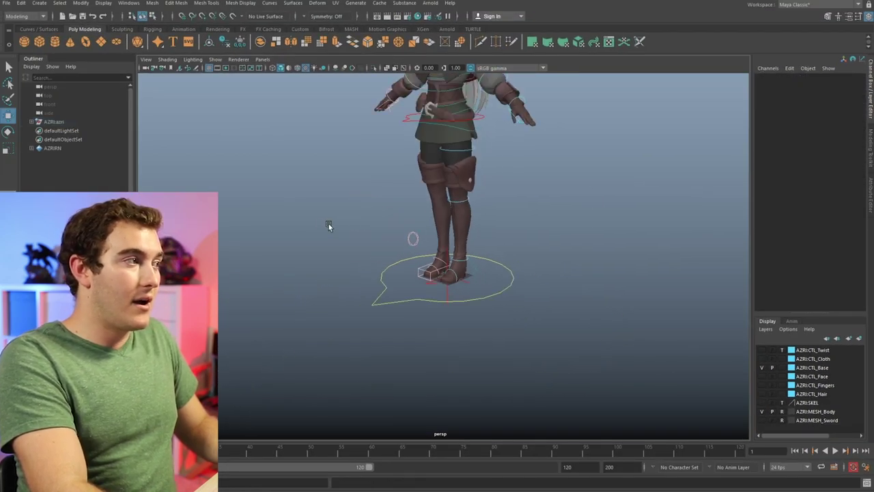
# - Select the left foot's FK control and switch the leg back to IK by setting Ik Fk to 1
pyautogui.click(471, 150)
pyautogui.keyDown('alt'); pyautogui.moveTo(430, 337); pyautogui.dragTo(622, 257, button='right'); pyautogui.keyUp('alt')
pyautogui.click(265, 354)
pyautogui.keyDown('alt'); pyautogui.moveTo(264, 354); pyautogui.dragTo(544, 283, button='right'); pyautogui.keyUp('alt')
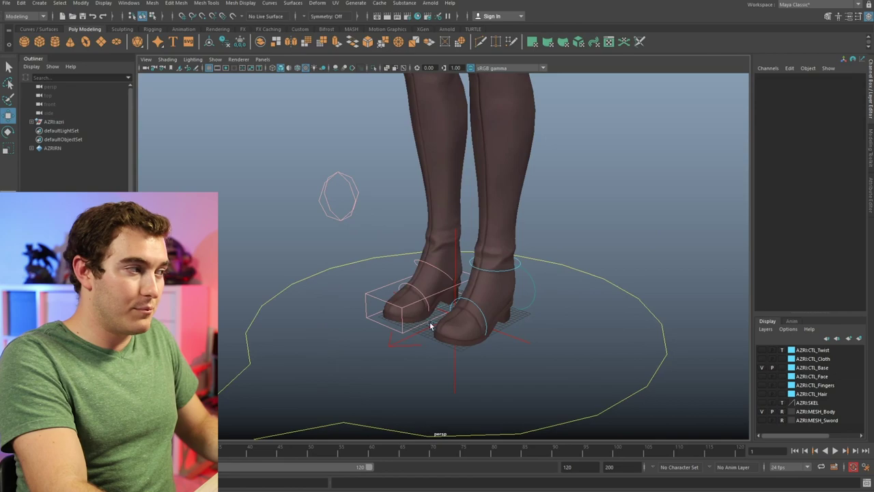
pyautogui.scroll(2, 492, 299)
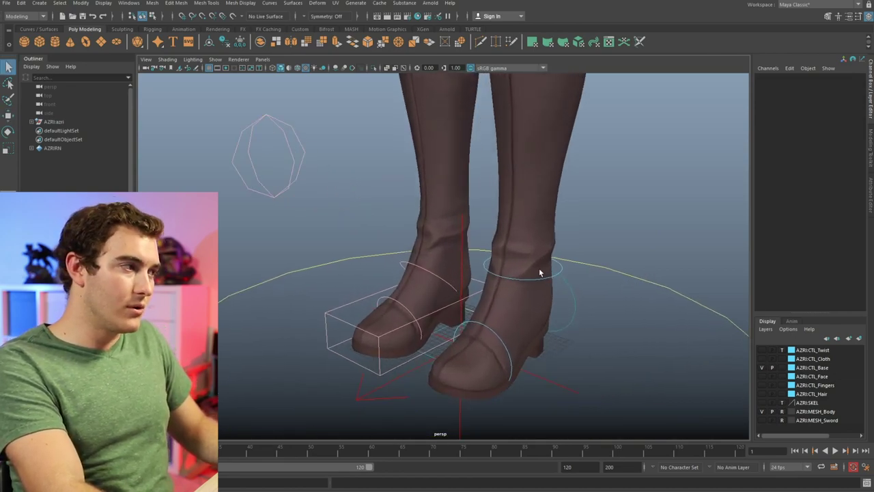
pyautogui.keyDown('alt'); pyautogui.moveTo(539, 268); pyautogui.dragTo(536, 285); pyautogui.keyUp('alt')
pyautogui.click(489, 341)
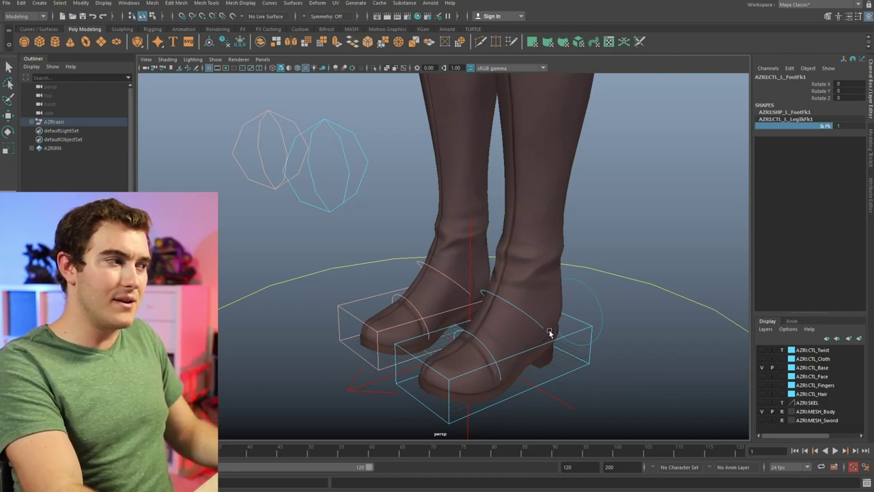
# - Try moving the left leg's pole vector control in front of the knee, and undo the move
pyautogui.keyDown('alt'); pyautogui.moveTo(550, 332); pyautogui.dragTo(498, 330, button='right'); pyautogui.keyUp('alt')
pyautogui.keyDown('alt'); pyautogui.moveTo(447, 337); pyautogui.dragTo(389, 351); pyautogui.keyUp('alt')
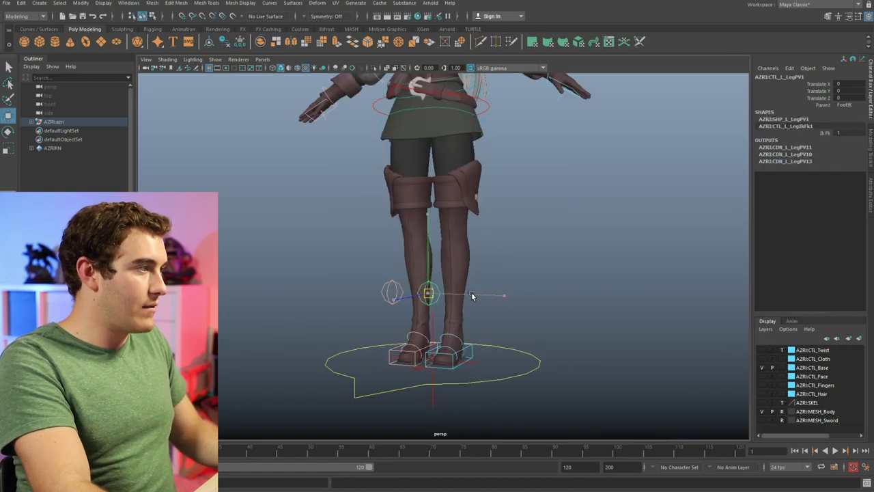
pyautogui.moveTo(427, 292); pyautogui.dragTo(414, 303)
pyautogui.hotkey('ctrl', 'z')
pyautogui.press('q')
# - Try rotating the third spine FK control at the waist, and undo the rotation
pyautogui.keyDown('alt'); pyautogui.moveTo(362, 125); pyautogui.dragTo(371, 297, button='middle'); pyautogui.keyUp('alt')
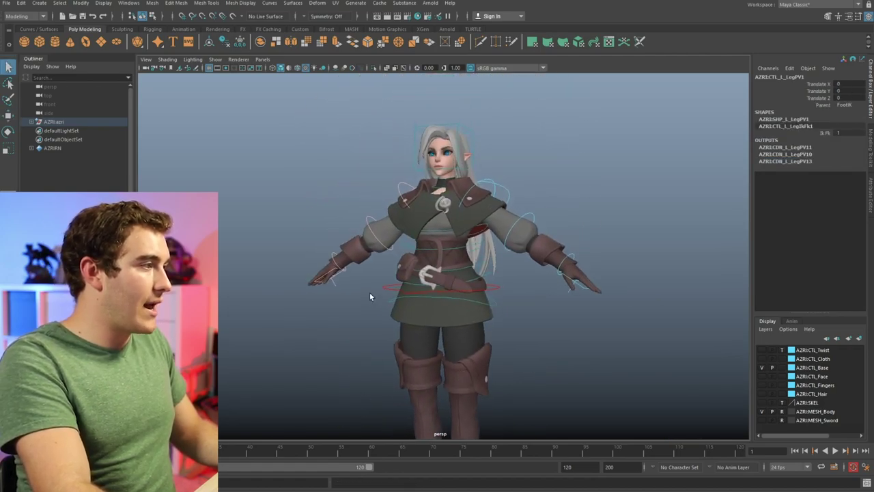
pyautogui.keyDown('alt'); pyautogui.moveTo(369, 297); pyautogui.dragTo(475, 351, button='right'); pyautogui.keyUp('alt')
pyautogui.click(451, 244)
pyautogui.click(455, 242)
pyautogui.press('e')
pyautogui.moveTo(470, 226); pyautogui.dragTo(468, 255)
pyautogui.hotkey('ctrl', 'z')
pyautogui.press('q')
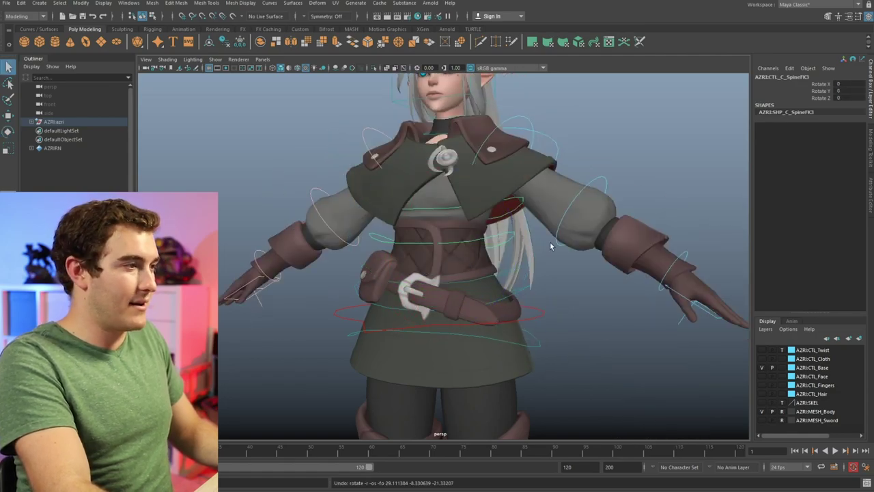
# - Try rotating the left wrist control with the Rotate tool
pyautogui.keyDown('alt'); pyautogui.moveTo(580, 249); pyautogui.dragTo(545, 231, button='right'); pyautogui.keyUp('alt')
pyautogui.keyDown('alt'); pyautogui.moveTo(545, 232); pyautogui.dragTo(445, 219, button='middle'); pyautogui.keyUp('alt')
pyautogui.keyDown('alt'); pyautogui.moveTo(445, 218); pyautogui.dragTo(573, 255, button='right'); pyautogui.keyUp('alt')
pyautogui.keyDown('alt'); pyautogui.moveTo(573, 255); pyautogui.dragTo(588, 258, button='middle'); pyautogui.keyUp('alt')
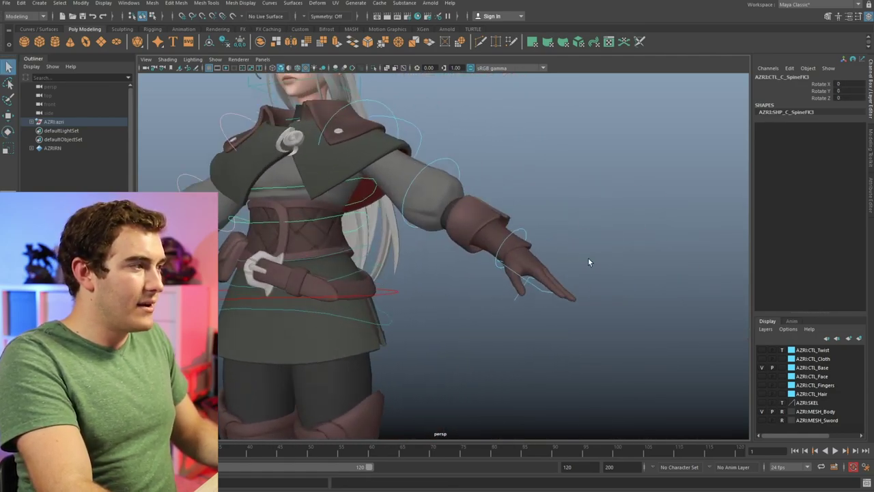
pyautogui.keyDown('alt'); pyautogui.moveTo(591, 257); pyautogui.dragTo(564, 253, button='right'); pyautogui.keyUp('alt')
pyautogui.keyDown('alt'); pyautogui.moveTo(563, 252); pyautogui.dragTo(558, 248, button='middle'); pyautogui.keyUp('alt')
pyautogui.keyDown('alt'); pyautogui.moveTo(558, 247); pyautogui.dragTo(541, 282, button='right'); pyautogui.keyUp('alt')
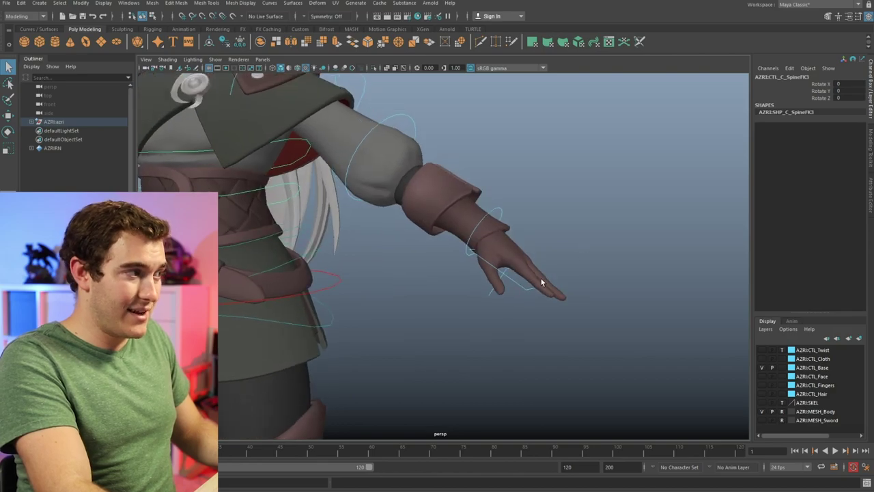
pyautogui.click(498, 210)
pyautogui.press('e')
pyautogui.moveTo(508, 225); pyautogui.dragTo(558, 255)
pyautogui.press('q')
# - Try rotating the left hand grip control beneath the palm, undo the rotation and frame the whole character
pyautogui.click(531, 307)
pyautogui.click(518, 289)
pyautogui.keyDown('alt'); pyautogui.moveTo(540, 306); pyautogui.dragTo(554, 288); pyautogui.keyUp('alt')
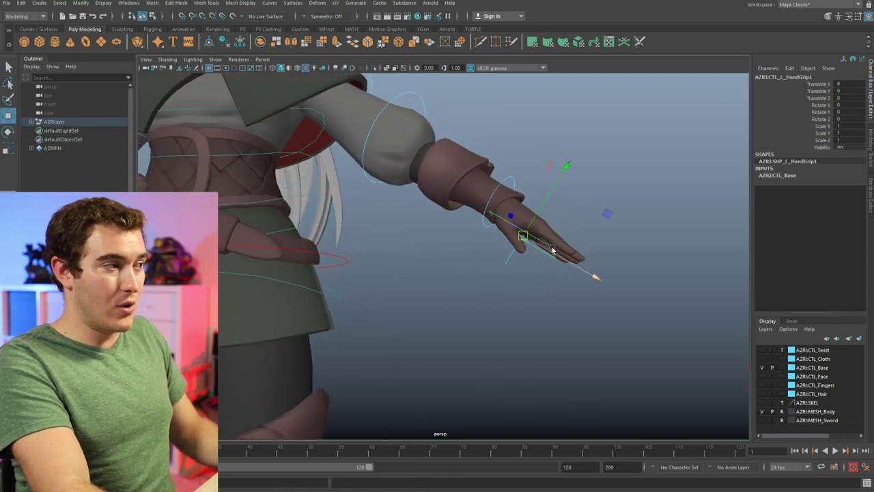
pyautogui.press('e')
pyautogui.moveTo(559, 230); pyautogui.dragTo(580, 238)
pyautogui.hotkey('ctrl', 'z')
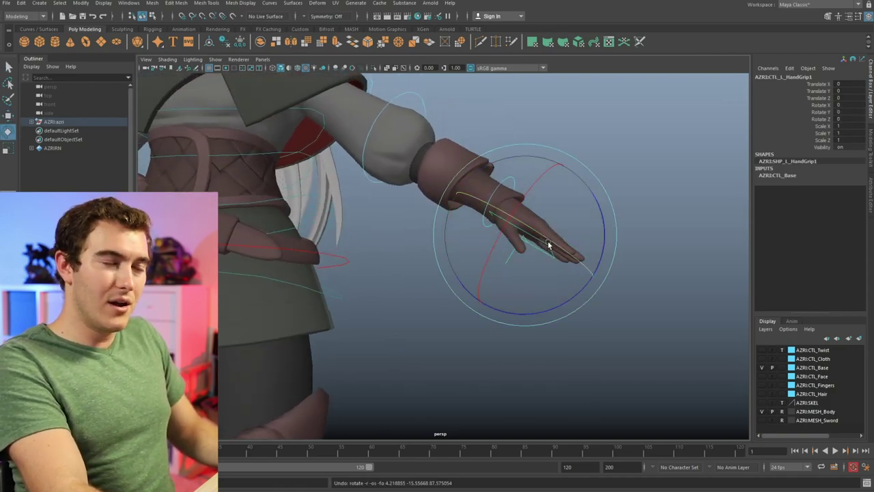
pyautogui.press('q')
pyautogui.keyDown('alt'); pyautogui.moveTo(485, 261); pyautogui.dragTo(371, 288, button='right'); pyautogui.keyUp('alt')
pyautogui.keyDown('alt'); pyautogui.moveTo(371, 288); pyautogui.dragTo(444, 224, button='middle'); pyautogui.keyUp('alt')
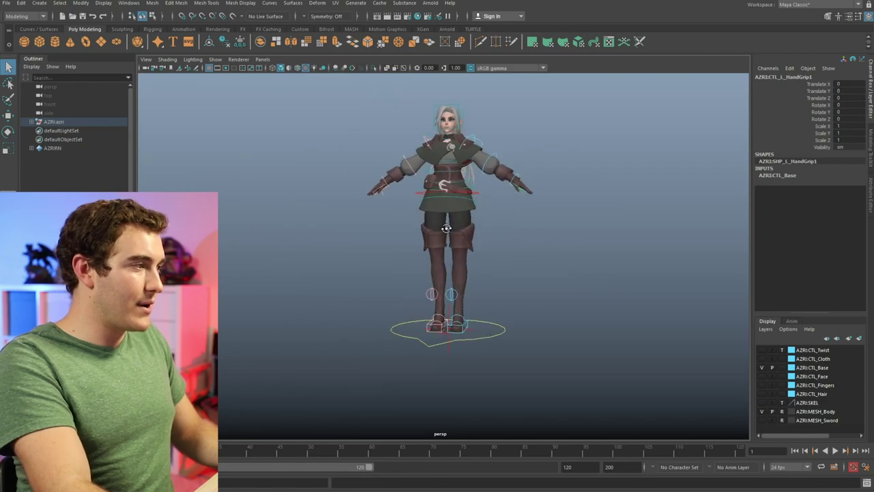
# - Turn on the visibility of the AZRI:MESH_Sword display layer to show the character's sword
pyautogui.keyDown('alt'); pyautogui.moveTo(445, 225); pyautogui.dragTo(394, 312); pyautogui.keyUp('alt')
pyautogui.keyDown('alt'); pyautogui.moveTo(395, 313); pyautogui.dragTo(585, 292, button='right'); pyautogui.keyUp('alt')
pyautogui.keyDown('alt'); pyautogui.moveTo(586, 291); pyautogui.dragTo(581, 253, button='middle'); pyautogui.keyUp('alt')
pyautogui.keyDown('alt'); pyautogui.moveTo(563, 295); pyautogui.dragTo(533, 304, button='right'); pyautogui.keyUp('alt')
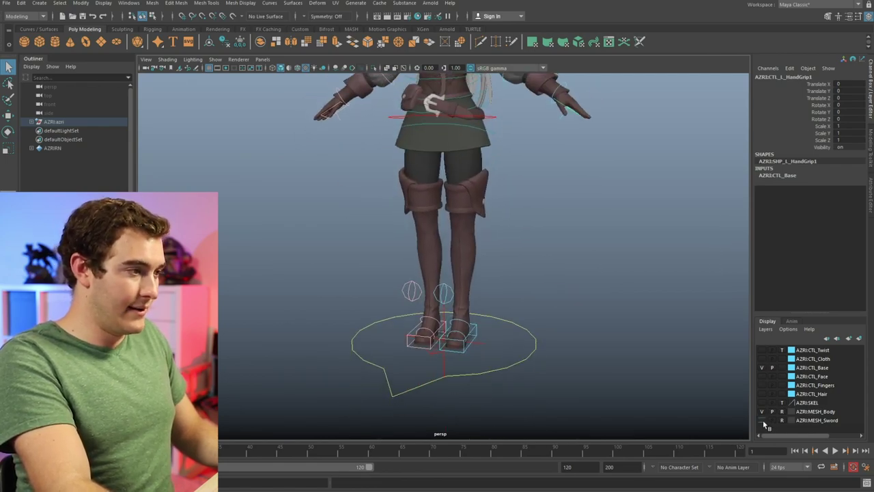
pyautogui.click(762, 420)
# - Try rotating the main weapon control at the sword's pommel, and undo the rotation
pyautogui.keyDown('alt'); pyautogui.moveTo(556, 355); pyautogui.dragTo(411, 373); pyautogui.keyUp('alt')
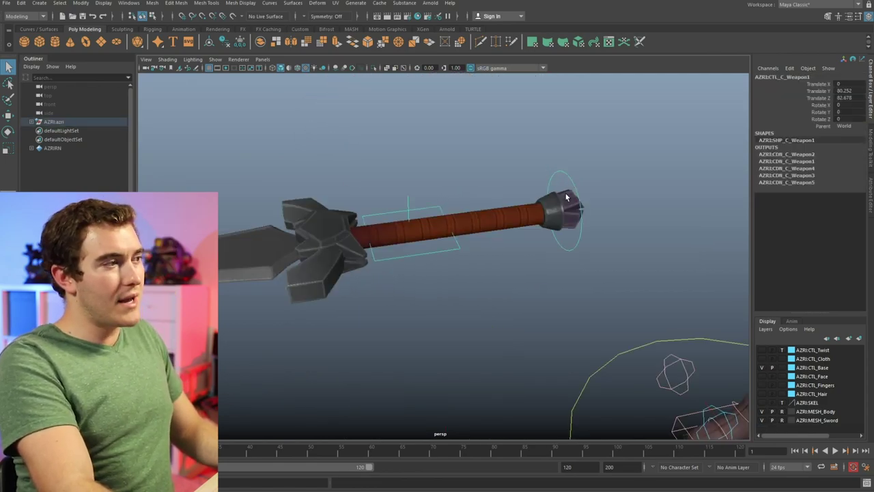
pyautogui.press('e')
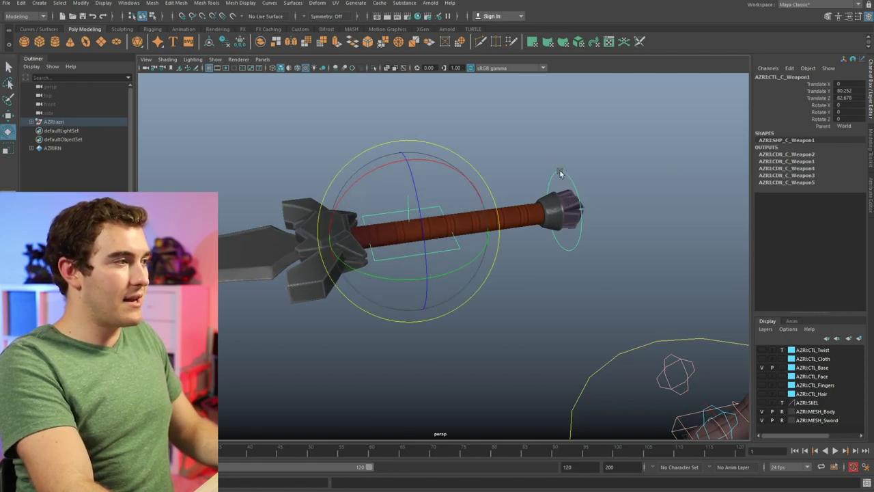
pyautogui.press('q')
pyautogui.press('e')
pyautogui.moveTo(395, 185); pyautogui.dragTo(431, 237)
pyautogui.hotkey('ctrl', 'z')
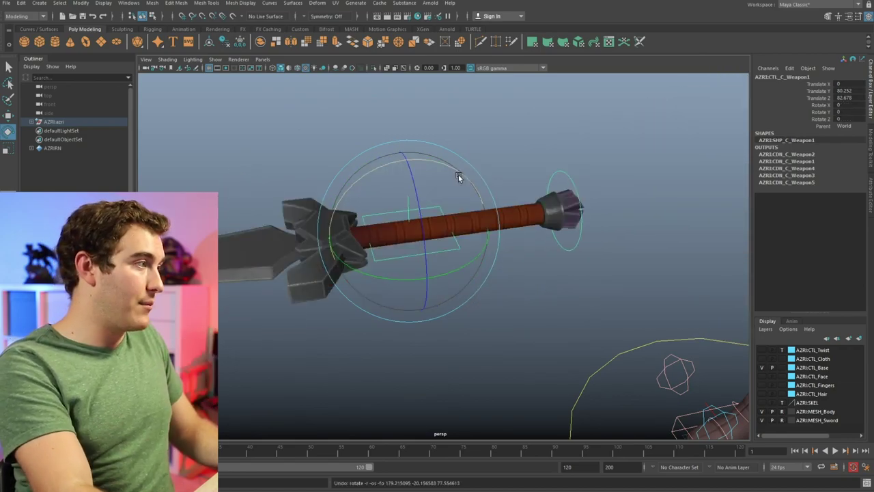
# - Try rotating the weapon grip control around the sword's handle
pyautogui.press('q')
pyautogui.click(410, 198)
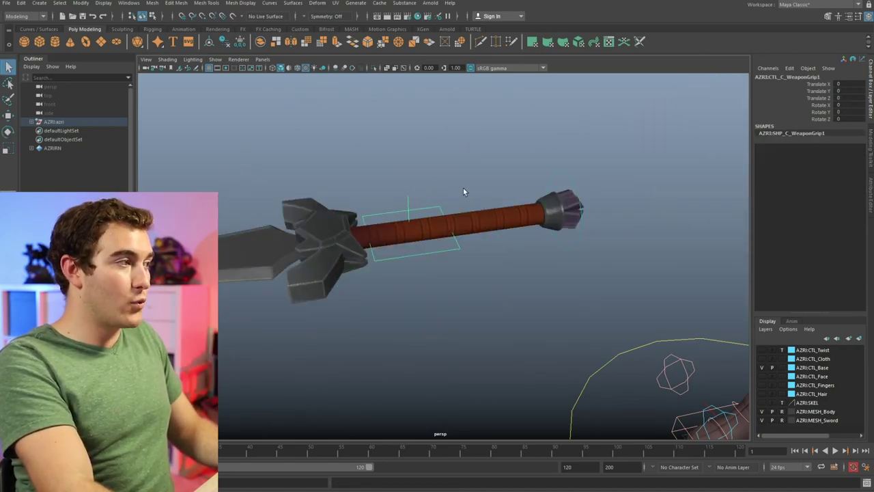
pyautogui.press('e')
pyautogui.moveTo(445, 212)
pyautogui.mouseDown()
pyautogui.moveTo(437, 226)
pyautogui.moveTo(470, 194)
pyautogui.moveTo(452, 220)
pyautogui.mouseUp()
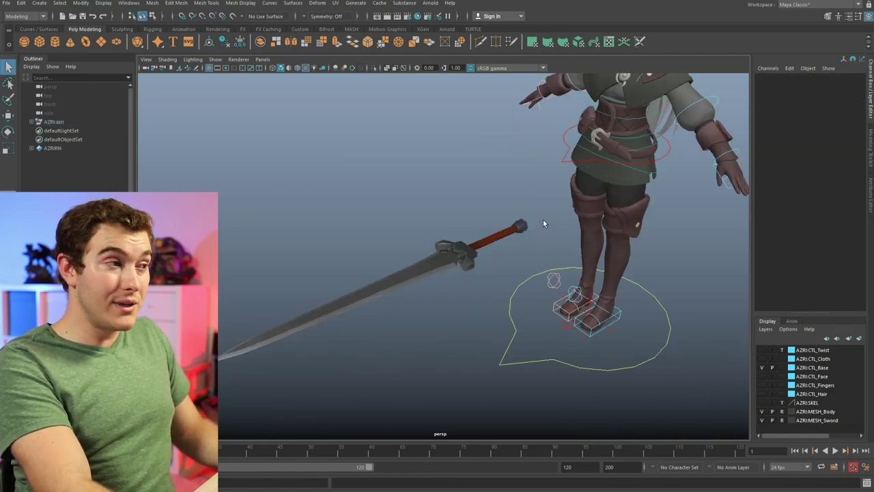
# - Move the main weapon control so the sword's handle sits at the left palm, and rotate it about -39.5 degrees in Z
pyautogui.keyDown('alt'); pyautogui.moveTo(543, 220); pyautogui.dragTo(465, 213, button='middle'); pyautogui.keyUp('alt')
pyautogui.scroll(-3, 464, 213)
pyautogui.click(428, 226)
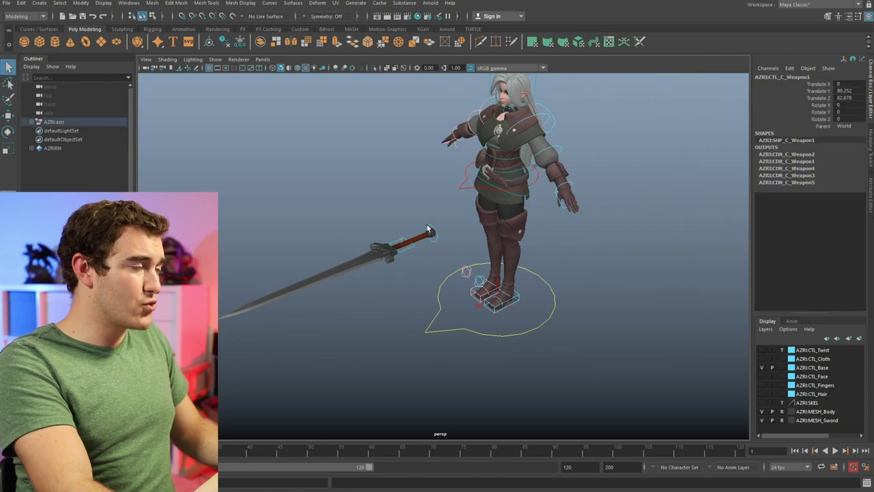
pyautogui.press('w')
pyautogui.moveTo(428, 230)
pyautogui.keyDown('alt'); pyautogui.mouseDown()
pyautogui.moveTo(438, 246)
pyautogui.moveTo(444, 228)
pyautogui.mouseUp(); pyautogui.keyUp('alt')
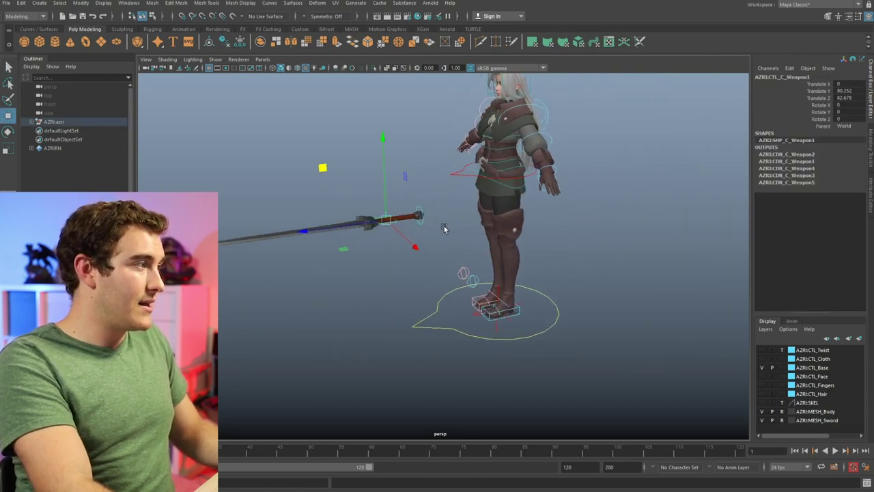
pyautogui.moveTo(325, 172); pyautogui.dragTo(569, 196)
pyautogui.moveTo(540, 224); pyautogui.dragTo(604, 242)
pyautogui.keyDown('alt'); pyautogui.moveTo(603, 242); pyautogui.dragTo(581, 118); pyautogui.keyUp('alt')
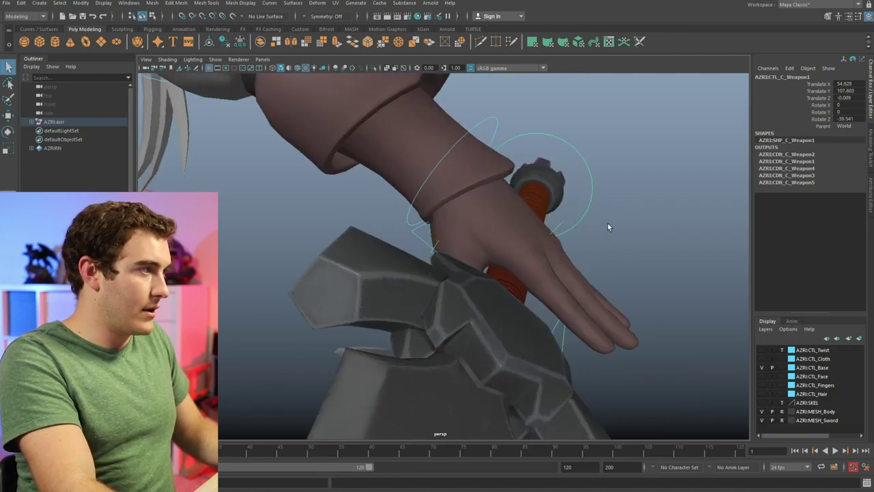
# - Set the Parent attribute of the main weapon control to L_Grip
pyautogui.keyDown('alt'); pyautogui.moveTo(608, 223); pyautogui.dragTo(462, 205); pyautogui.keyUp('alt')
pyautogui.scroll(-5, 462, 205)
pyautogui.keyDown('alt'); pyautogui.moveTo(581, 204); pyautogui.dragTo(523, 205); pyautogui.keyUp('alt')
pyautogui.scroll(-5, 502, 202)
pyautogui.scroll(3, 373, 236)
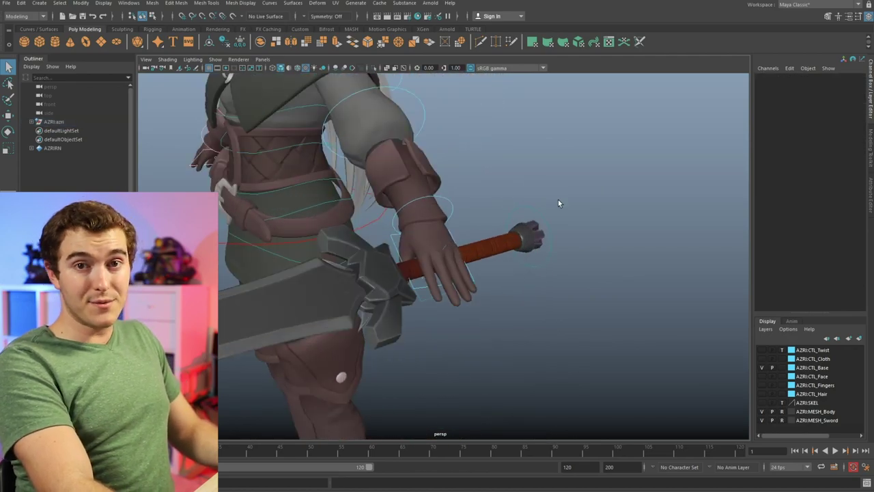
pyautogui.moveTo(517, 219); pyautogui.dragTo(525, 238)
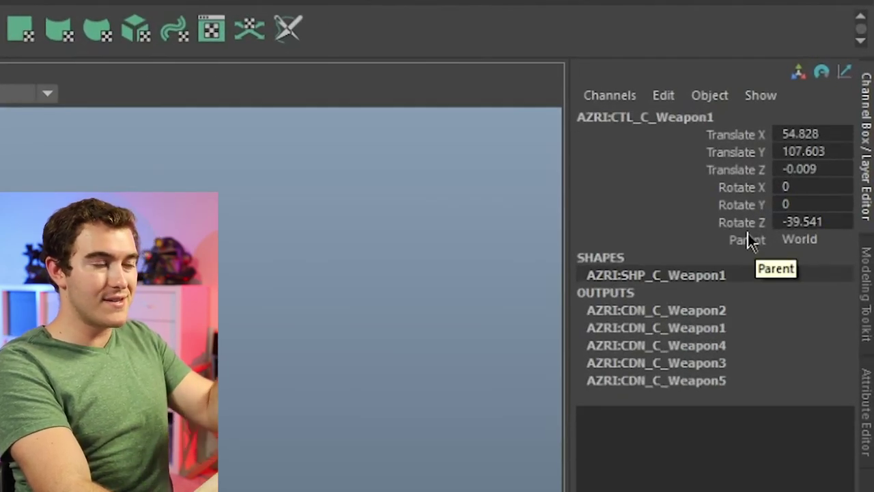
pyautogui.click(786, 240)
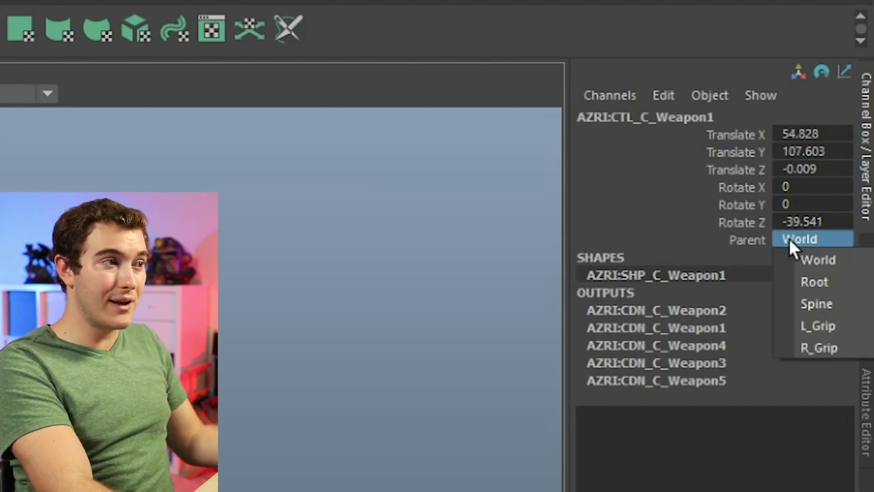
pyautogui.click(832, 327)
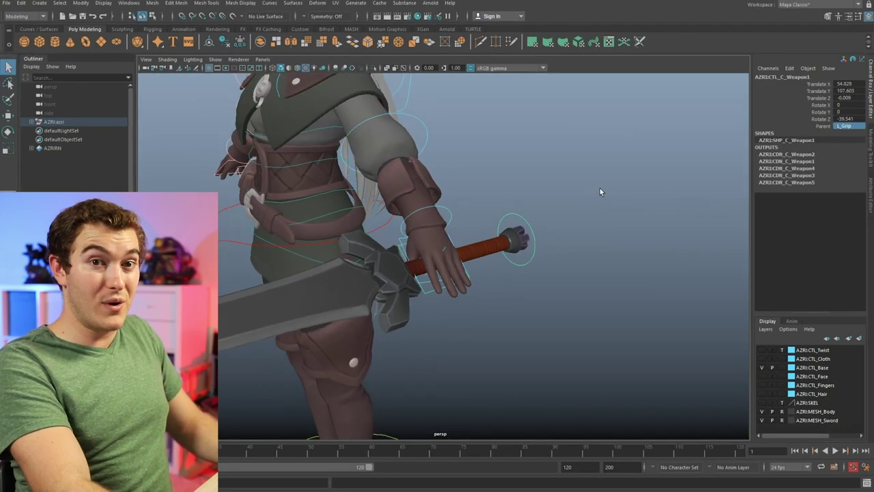
# - Try rotating the left elbow FK control about -47.7 degrees in Y with the sword attached, undo the rotation and clear the selection
pyautogui.keyDown('alt'); pyautogui.moveTo(568, 200); pyautogui.dragTo(444, 194, button='right'); pyautogui.keyUp('alt')
pyautogui.keyDown('alt'); pyautogui.moveTo(444, 195); pyautogui.dragTo(496, 209, button='middle'); pyautogui.keyUp('alt')
pyautogui.click(492, 183)
pyautogui.press('e')
pyautogui.moveTo(473, 253); pyautogui.dragTo(509, 239)
pyautogui.moveTo(493, 247); pyautogui.dragTo(422, 222)
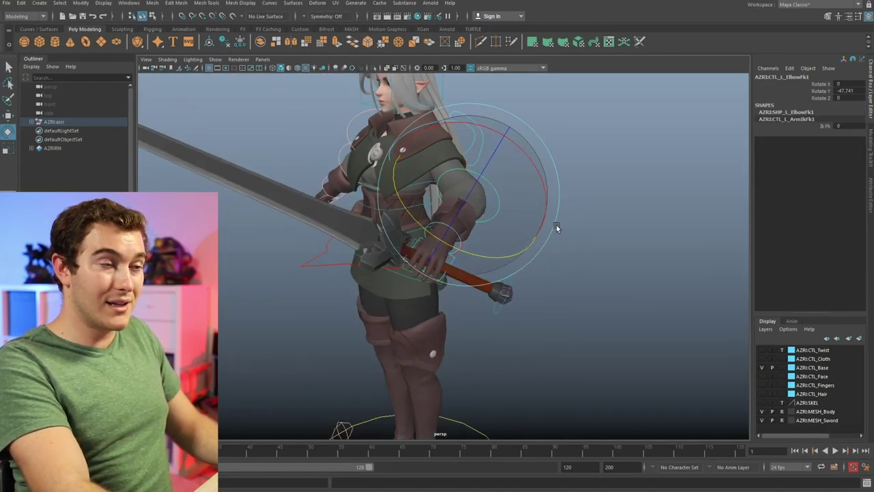
pyautogui.press('q')
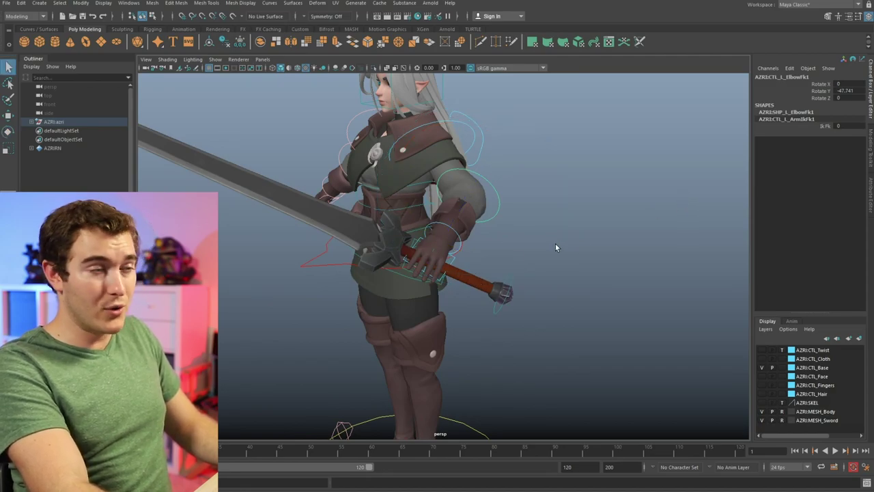
pyautogui.hotkey('ctrl', 'z')
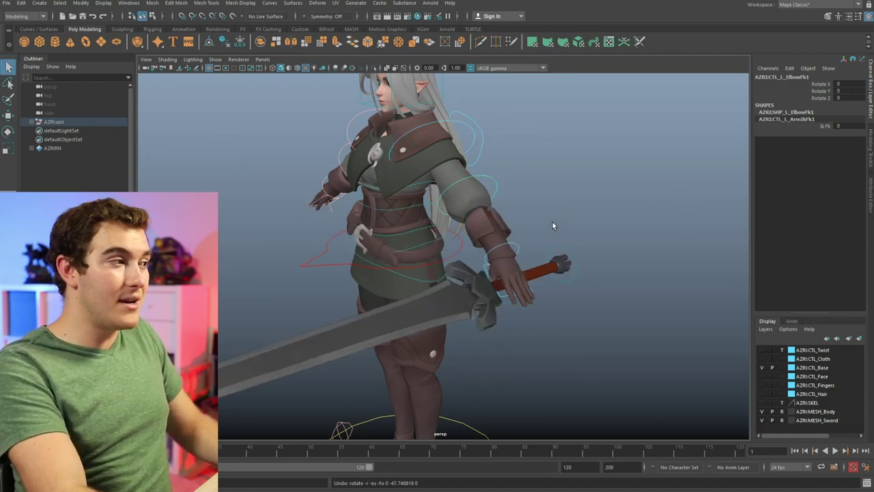
pyautogui.click(546, 233)
# - Turn on the visibility of the AZRI:CTL_Fingers display layer to show the finger controls
pyautogui.keyDown('alt'); pyautogui.moveTo(545, 234); pyautogui.dragTo(569, 238, button='right'); pyautogui.keyUp('alt')
pyautogui.keyDown('alt'); pyautogui.moveTo(568, 238); pyautogui.dragTo(517, 247); pyautogui.keyUp('alt')
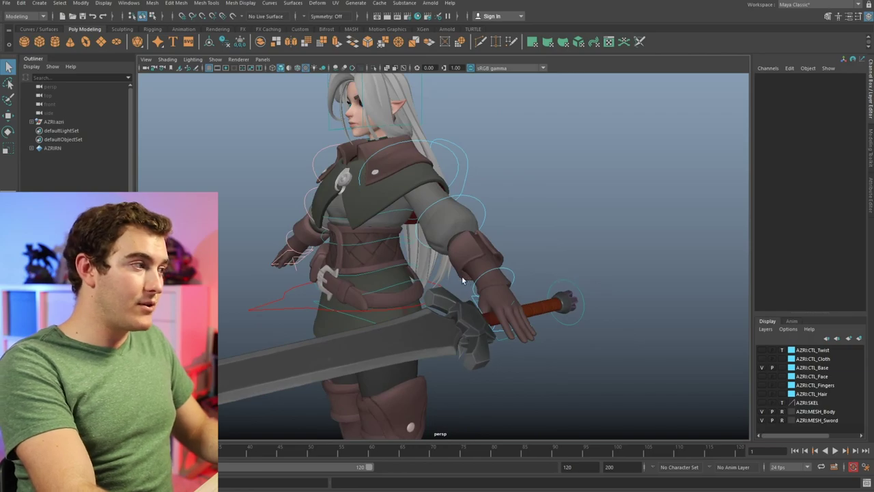
pyautogui.keyDown('alt'); pyautogui.moveTo(463, 280); pyautogui.dragTo(683, 295, button='right'); pyautogui.keyUp('alt')
pyautogui.keyDown('alt'); pyautogui.moveTo(683, 295); pyautogui.dragTo(627, 214, button='middle'); pyautogui.keyUp('alt')
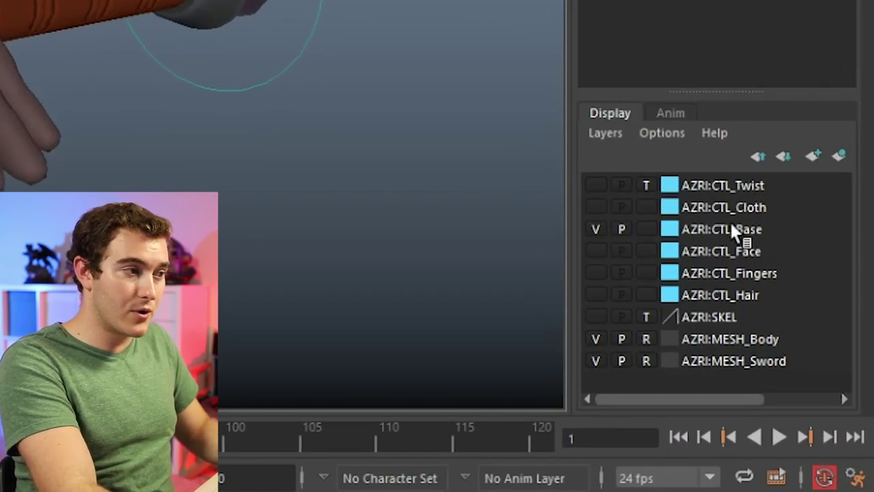
pyautogui.click(597, 272)
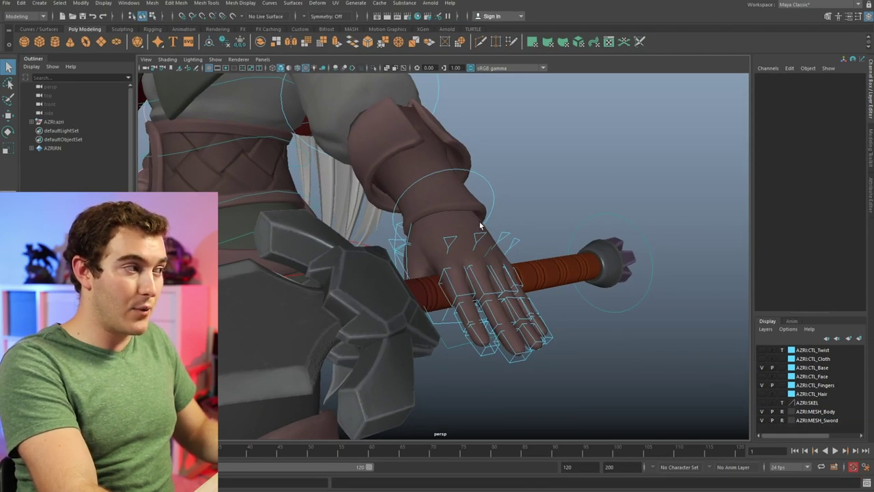
# - Try rotating the left index finger's base control, and undo the rotation
pyautogui.click(449, 243)
pyautogui.press('e')
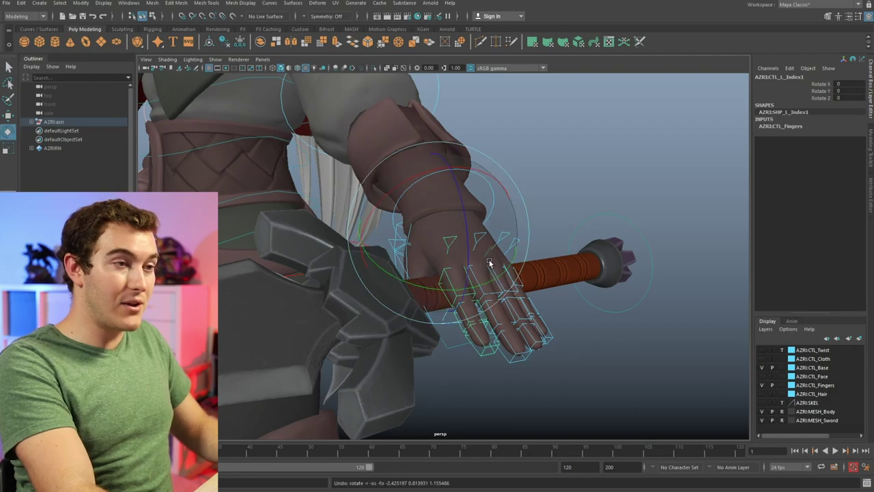
pyautogui.press('q')
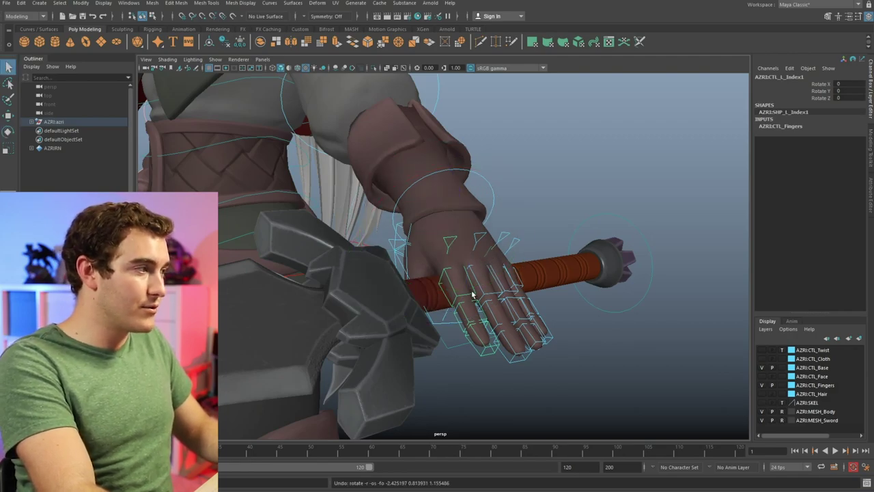
# - Rotate the left hand's finger controls to curl the fingers around the sword's handle, and clear the selection
pyautogui.keyDown('alt'); pyautogui.moveTo(485, 294); pyautogui.dragTo(553, 276); pyautogui.keyUp('alt')
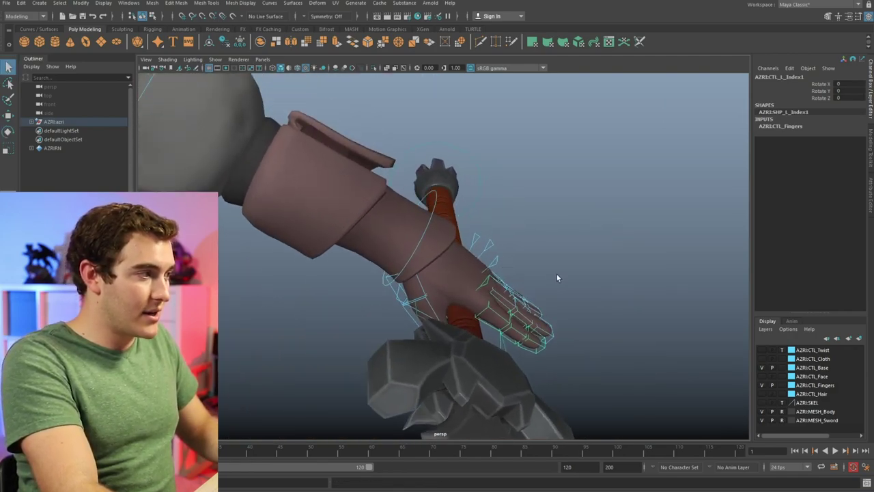
pyautogui.moveTo(510, 331); pyautogui.dragTo(529, 319)
pyautogui.press('e')
pyautogui.moveTo(472, 229); pyautogui.dragTo(496, 299)
pyautogui.press('q')
pyautogui.click(496, 298)
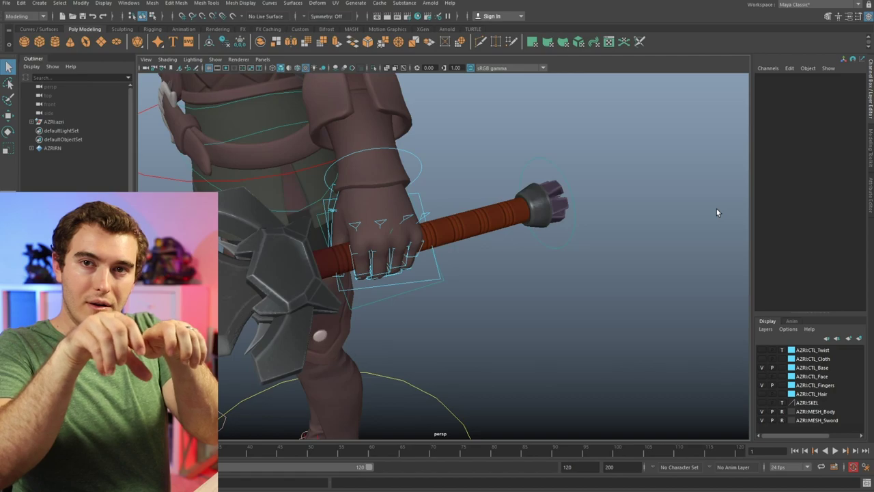
# - Hide the AZRI:CTL_Fingers display layer again
pyautogui.keyDown('alt'); pyautogui.moveTo(440, 312); pyautogui.dragTo(464, 235); pyautogui.keyUp('alt')
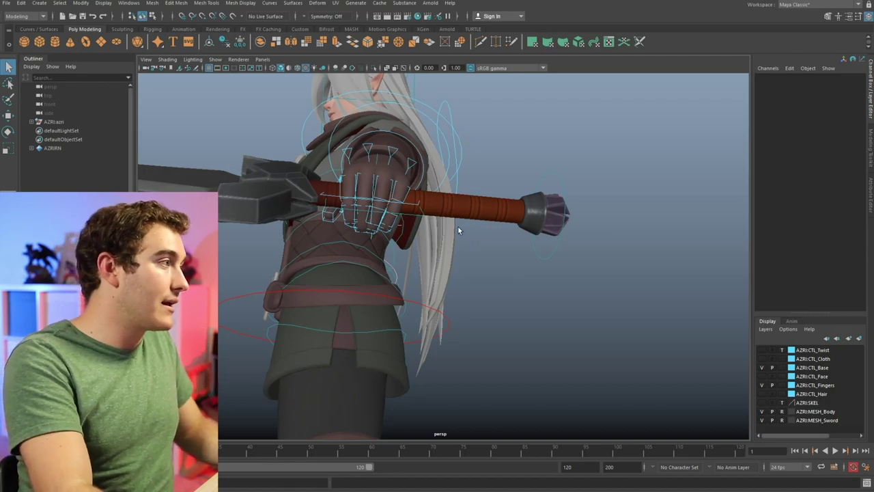
pyautogui.keyDown('alt'); pyautogui.moveTo(458, 225); pyautogui.dragTo(750, 364, button='right'); pyautogui.keyUp('alt')
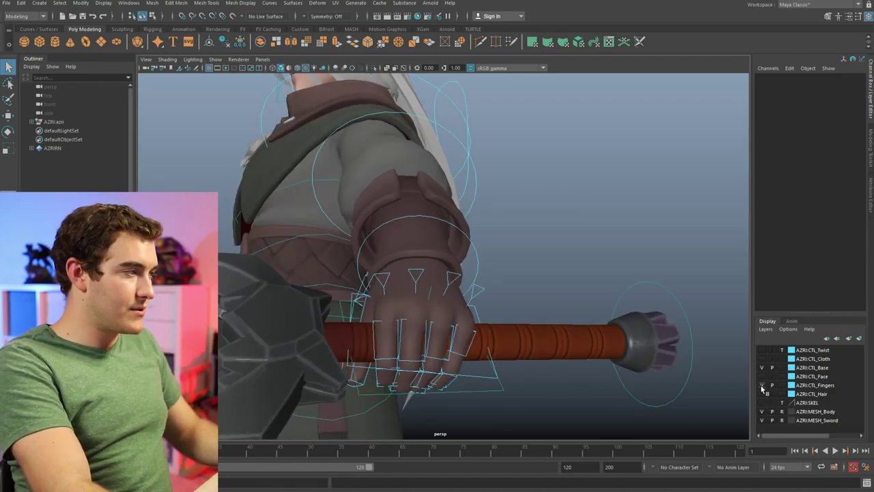
pyautogui.click(763, 385)
pyautogui.keyDown('alt'); pyautogui.moveTo(566, 352); pyautogui.dragTo(470, 308, button='right'); pyautogui.keyUp('alt')
pyautogui.keyDown('alt'); pyautogui.moveTo(470, 308); pyautogui.dragTo(561, 302); pyautogui.keyUp('alt')
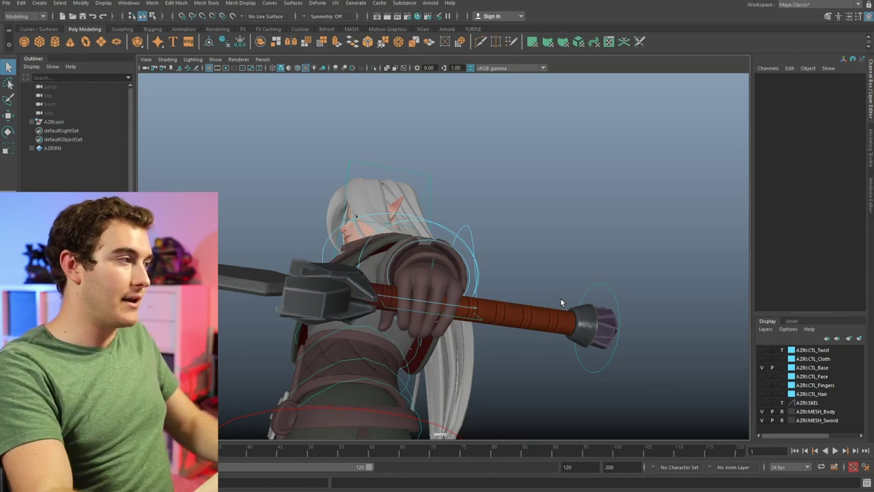
# - Rotate the main weapon control to about X -3.6, Y 2.9, Z -37.0 to adjust the sword's angle in the left hand
pyautogui.keyDown('alt'); pyautogui.moveTo(561, 298); pyautogui.dragTo(383, 291); pyautogui.keyUp('alt')
pyautogui.click(378, 289)
pyautogui.moveTo(467, 285)
pyautogui.keyDown('alt'); pyautogui.mouseDown()
pyautogui.moveTo(461, 291)
pyautogui.moveTo(476, 278)
pyautogui.mouseUp(); pyautogui.keyUp('alt')
pyautogui.click(573, 267)
pyautogui.press('e')
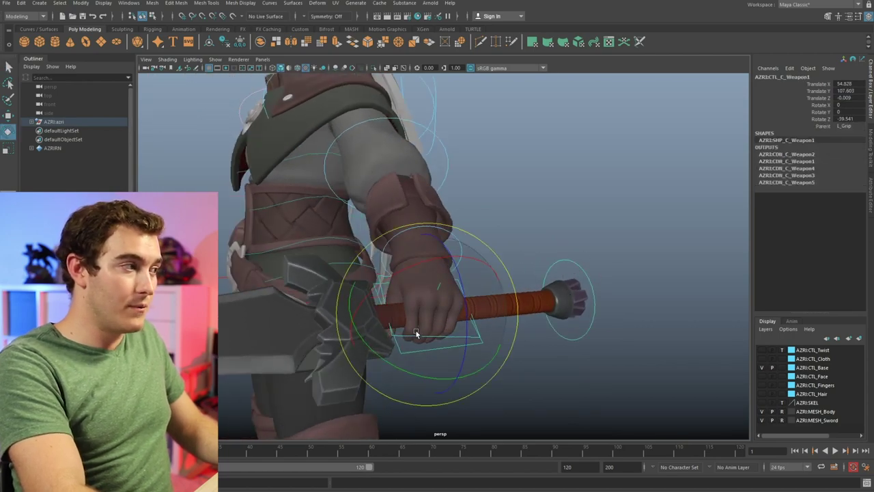
pyautogui.moveTo(428, 324); pyautogui.dragTo(427, 324)
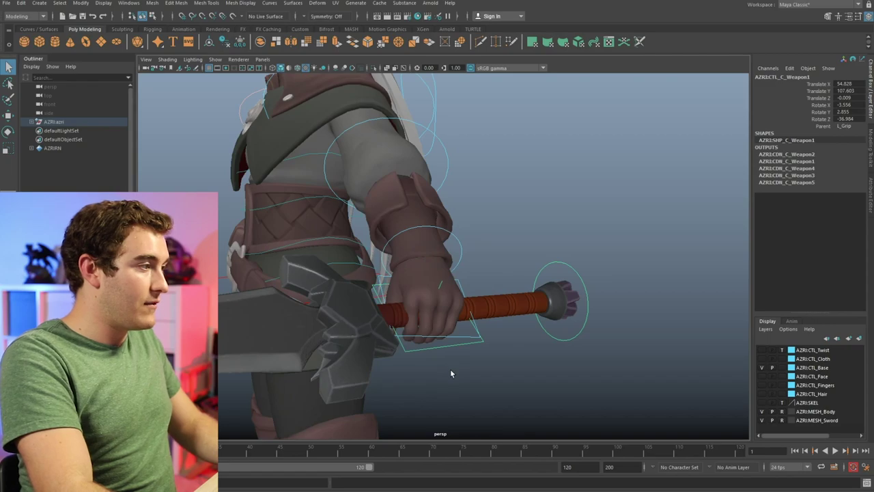
# - Try rotating the weapon grip control to about X 4.4, Y -9.9, Z 2.1 with the sword in the hand
pyautogui.click(436, 344)
pyautogui.click(460, 344)
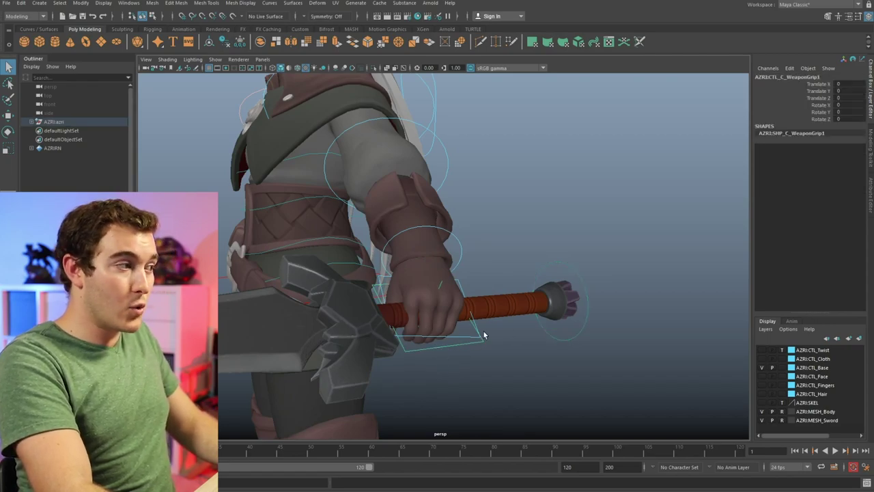
pyautogui.press('e')
pyautogui.moveTo(425, 330)
pyautogui.mouseDown()
pyautogui.moveTo(432, 333)
pyautogui.moveTo(417, 335)
pyautogui.moveTo(419, 327)
pyautogui.mouseUp()
pyautogui.press('q')
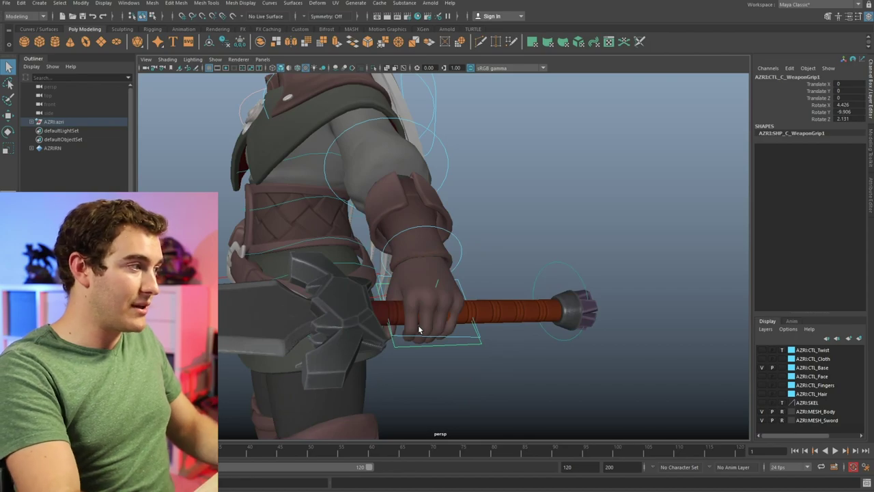
# - Try rotating the left hand grip control with the sword attached, and undo the rotation
pyautogui.keyDown('alt'); pyautogui.moveTo(420, 329); pyautogui.dragTo(435, 261); pyautogui.keyUp('alt')
pyautogui.click(466, 354)
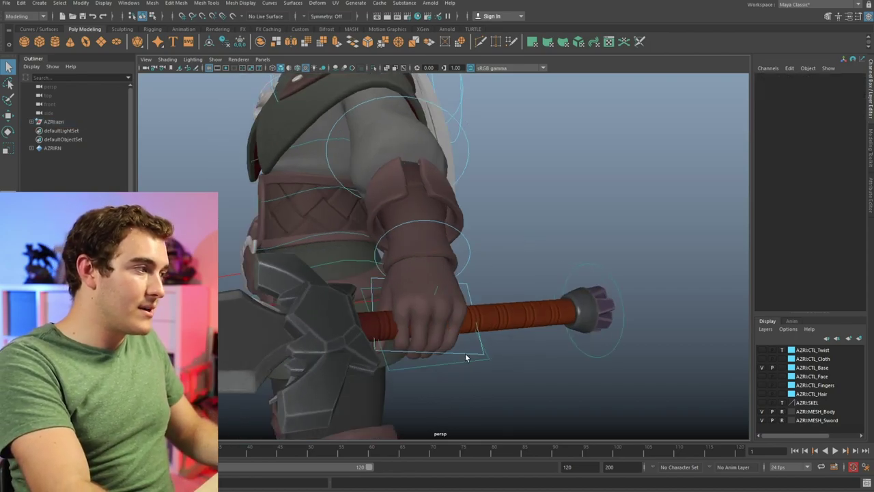
pyautogui.click(464, 357)
pyautogui.press('e')
pyautogui.moveTo(417, 332); pyautogui.dragTo(392, 323)
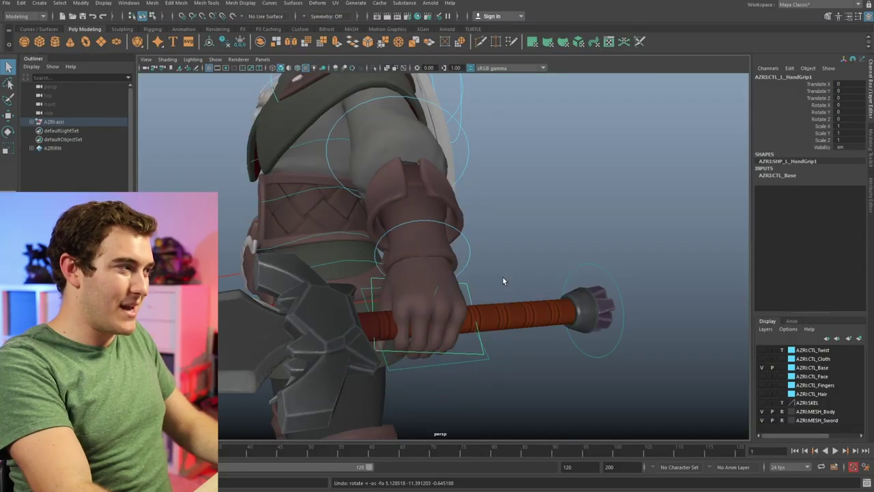
# - Try moving the left hand grip control about 56.8 units in Z, carrying the sword in front of the character
pyautogui.scroll(-5, 495, 277)
pyautogui.scroll(2, 450, 273)
pyautogui.press('w')
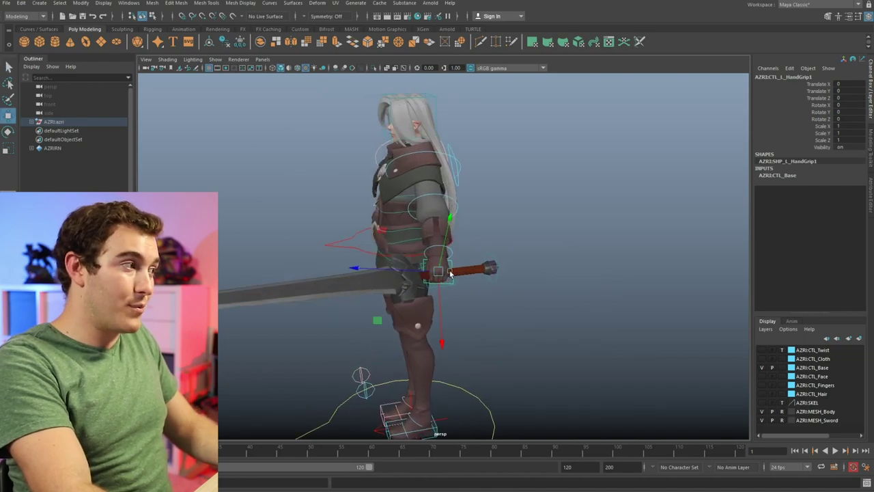
pyautogui.moveTo(387, 271); pyautogui.dragTo(228, 271)
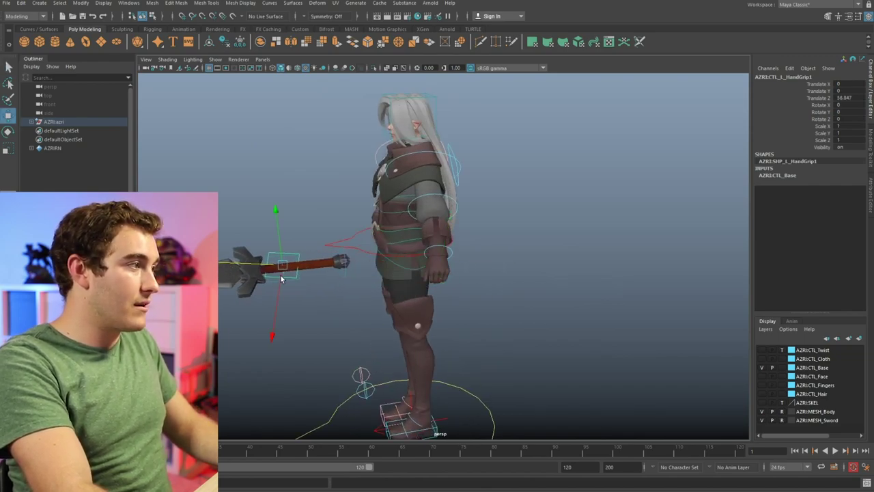
pyautogui.press('q')
# - Try rotating the left upper arm control with the sword offset from the hand, and undo the last changes
pyautogui.click(410, 193)
pyautogui.click(411, 208)
pyautogui.press('e')
pyautogui.moveTo(437, 204); pyautogui.dragTo(459, 162)
pyautogui.hotkey('ctrl', 'z')
pyautogui.hotkey('ctrl', 'z')
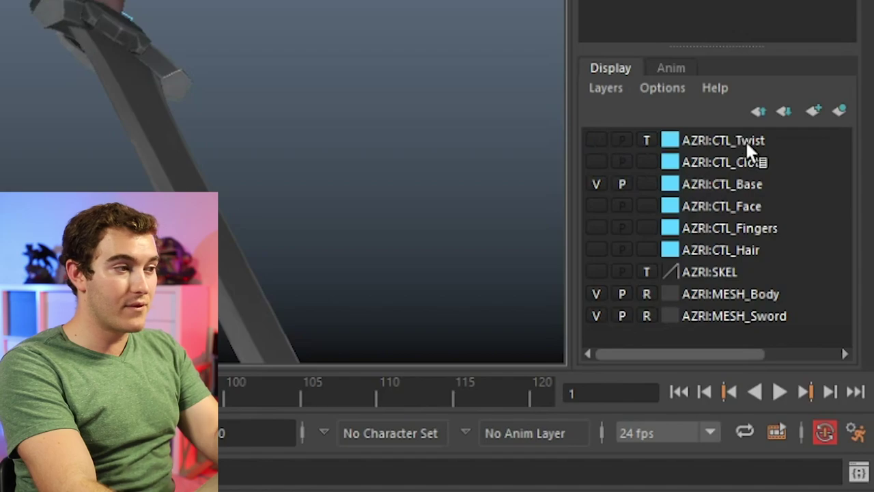
# - Show the AZRI:CTL_Twist display layer and set it to normal so its controls are selectable
pyautogui.click(596, 140)
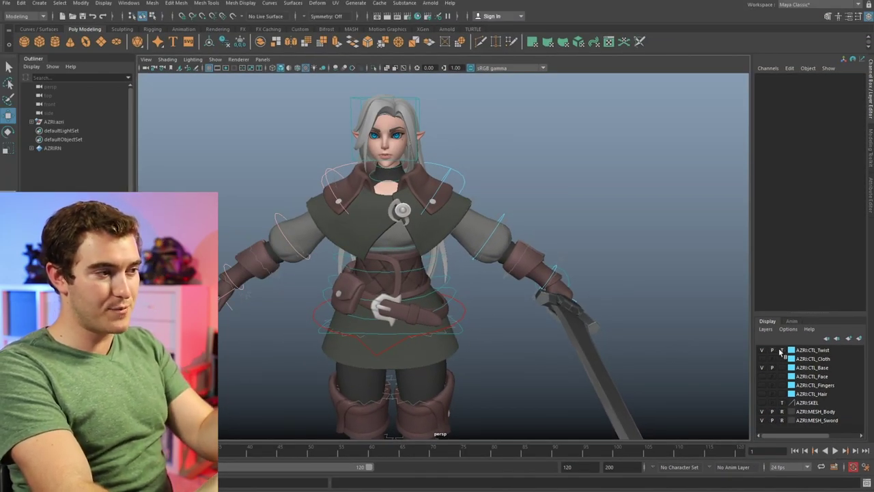
pyautogui.click(783, 350)
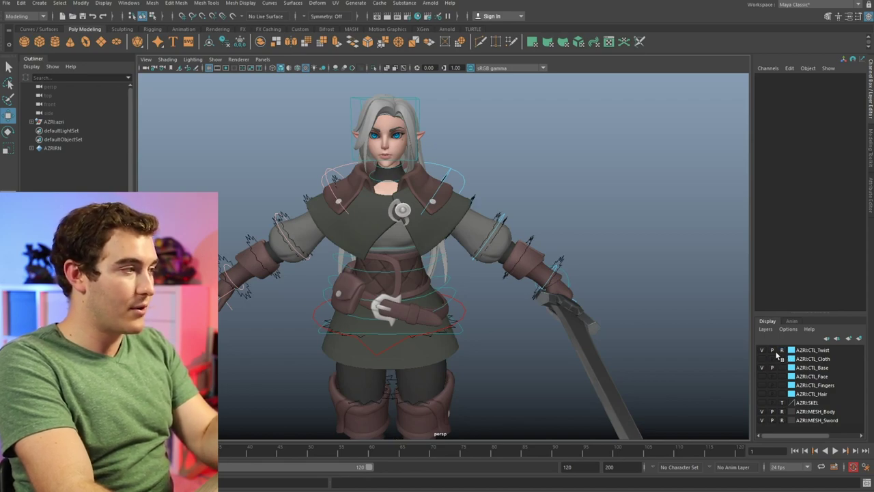
pyautogui.click(782, 350)
# - Try moving the left forearm and upper arm twist controls outward, and undo the moves
pyautogui.click(526, 243)
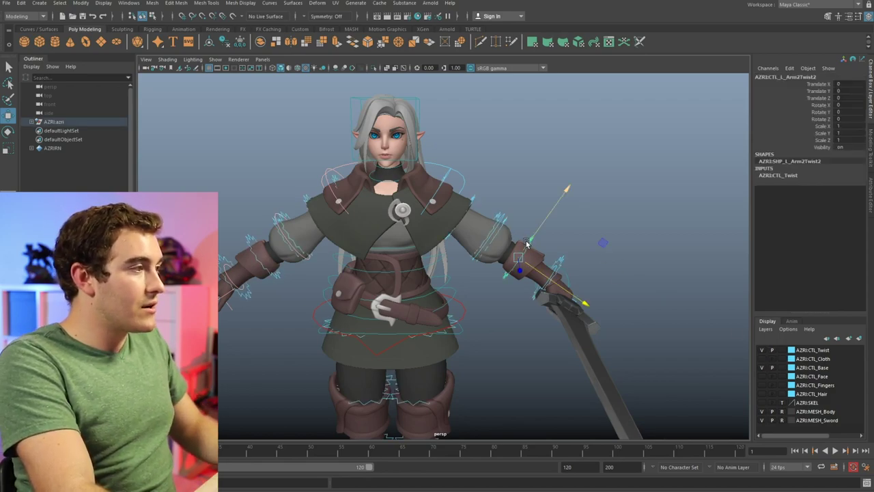
pyautogui.moveTo(522, 262); pyautogui.dragTo(559, 223)
pyautogui.click(495, 214)
pyautogui.click(497, 218)
pyautogui.moveTo(487, 241); pyautogui.dragTo(493, 228)
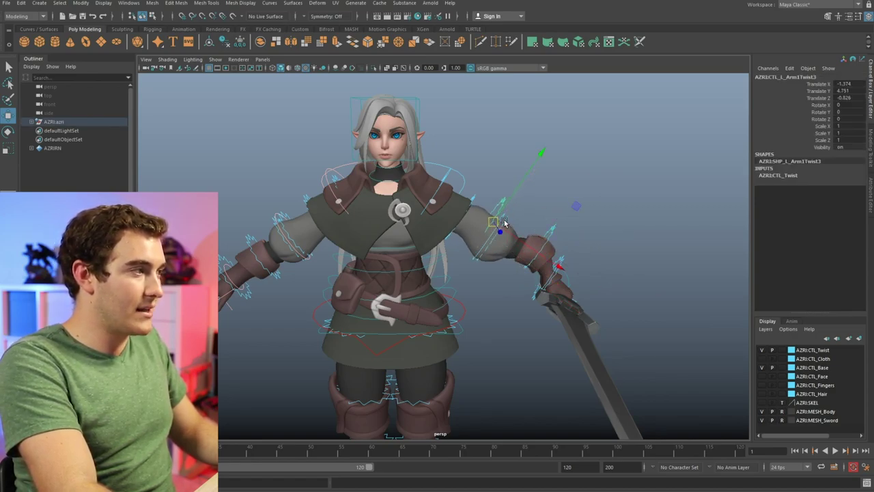
pyautogui.hotkey('ctrl', 'z')
pyautogui.hotkey('ctrl', 'z')
pyautogui.hotkey('ctrl', 'z')
pyautogui.hotkey('ctrl', 'z')
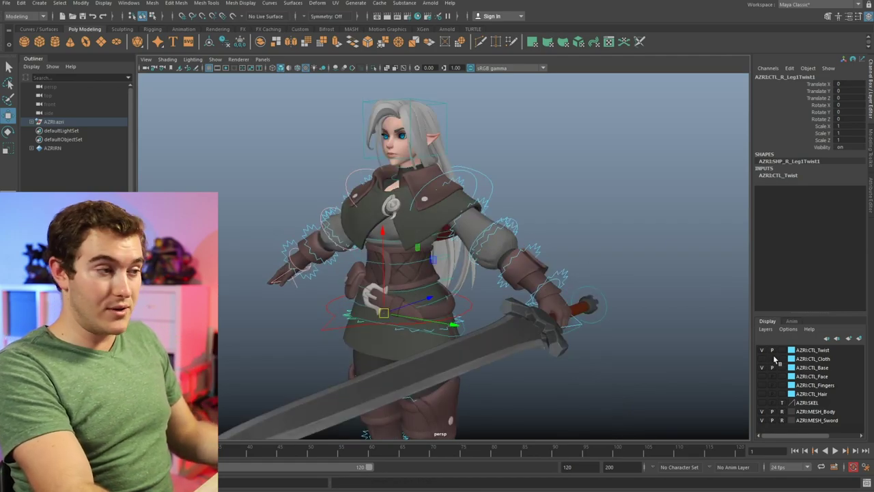
# - Hide the AZRI:CTL_Twist layer and show the AZRI:CTL_Cloth layer
pyautogui.click(763, 349)
pyautogui.click(762, 360)
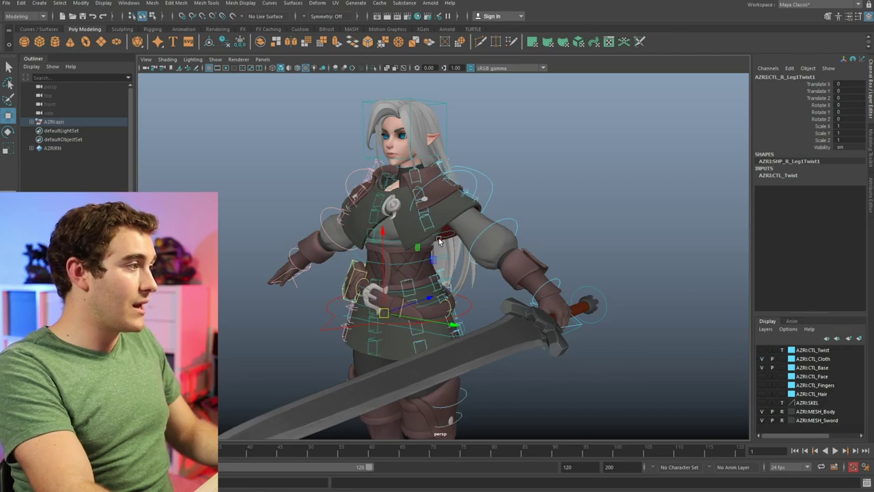
pyautogui.keyDown('alt'); pyautogui.moveTo(355, 239); pyautogui.dragTo(396, 241); pyautogui.keyUp('alt')
pyautogui.press('q')
pyautogui.keyDown('alt'); pyautogui.moveTo(396, 342); pyautogui.dragTo(454, 378); pyautogui.keyUp('alt')
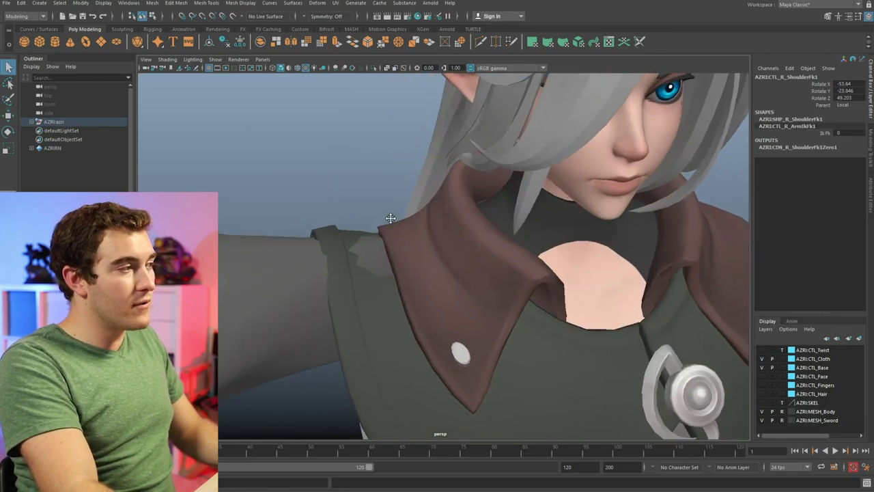
# - Clear the selection and turn the rig's control curves back on in the viewport
pyautogui.keyDown('alt'); pyautogui.moveTo(390, 219); pyautogui.dragTo(405, 242); pyautogui.keyUp('alt')
pyautogui.click(416, 251)
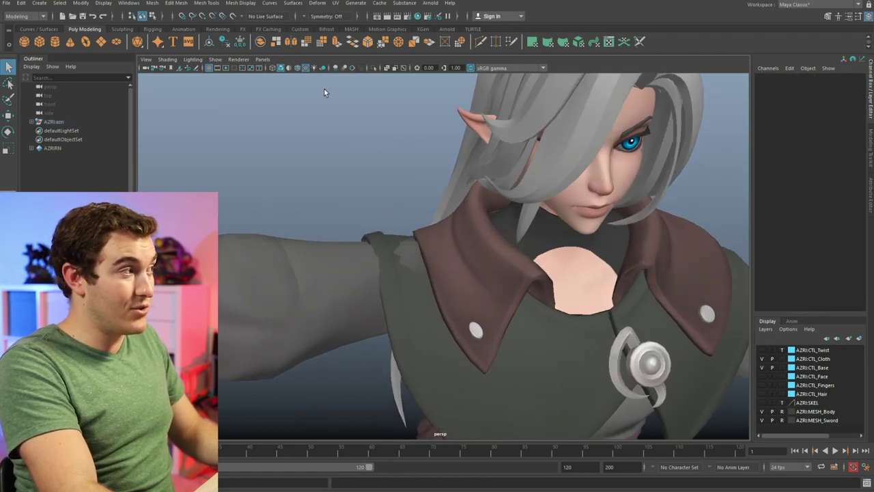
pyautogui.click(217, 59)
pyautogui.click(239, 116)
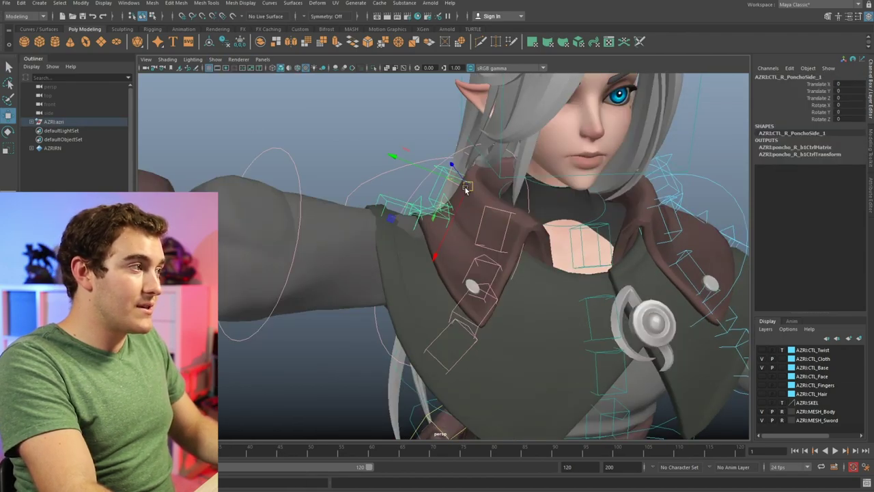
# - Move the right poncho side control about 0.09, 0.83, 0.28 and adjust the neighbouring cloth controls over the shoulder
pyautogui.moveTo(466, 188); pyautogui.dragTo(459, 186)
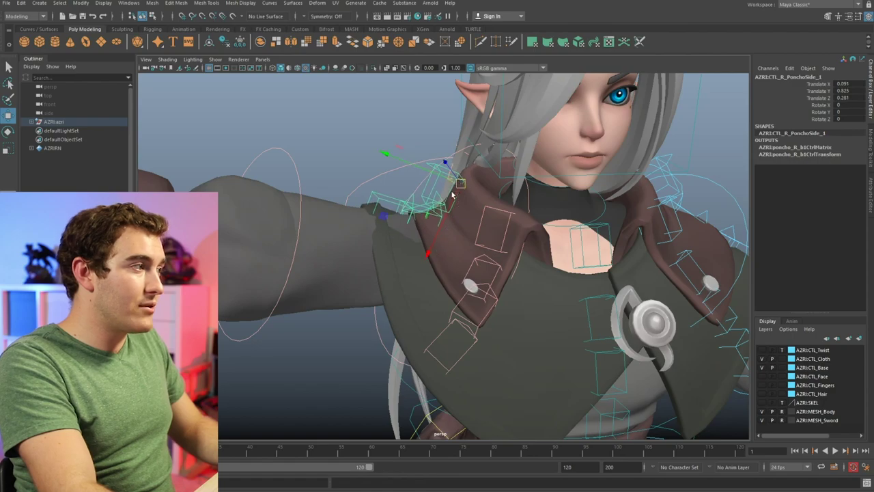
pyautogui.click(439, 219)
pyautogui.moveTo(440, 229); pyautogui.dragTo(403, 184)
pyautogui.click(382, 201)
pyautogui.press('e')
pyautogui.press('q')
pyautogui.click(342, 130)
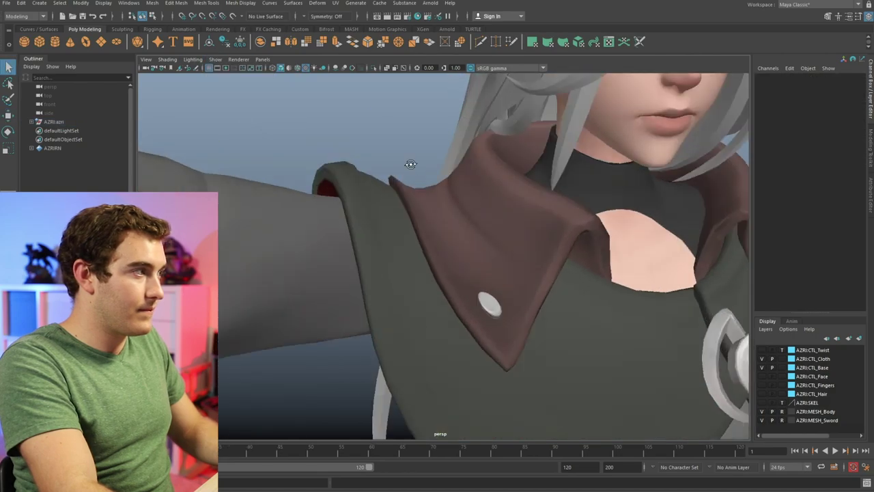
pyautogui.keyDown('alt'); pyautogui.moveTo(410, 166); pyautogui.dragTo(472, 151); pyautogui.keyUp('alt')
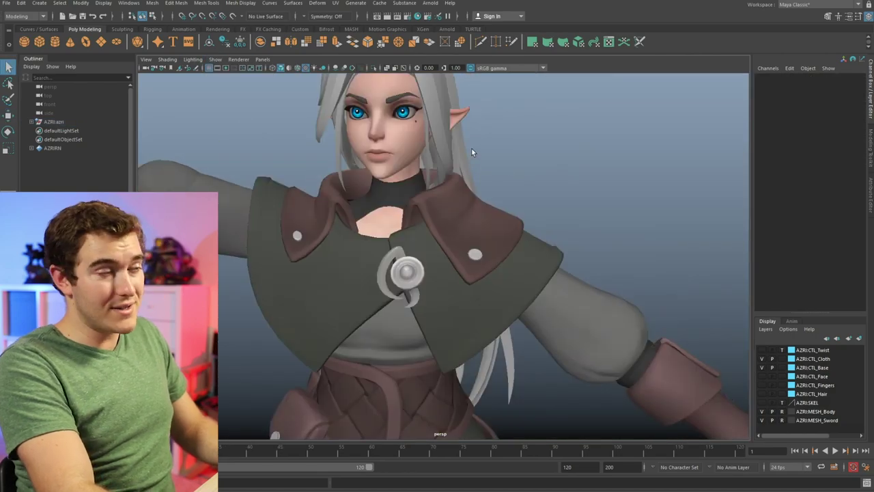
pyautogui.keyDown('alt'); pyautogui.moveTo(391, 183); pyautogui.dragTo(446, 166); pyautogui.keyUp('alt')
# - Try out the right belt and pouch controls, rotating the back pouch to about X -4.0, Y -4.2, Z 2.2
pyautogui.scroll(-3, 448, 168)
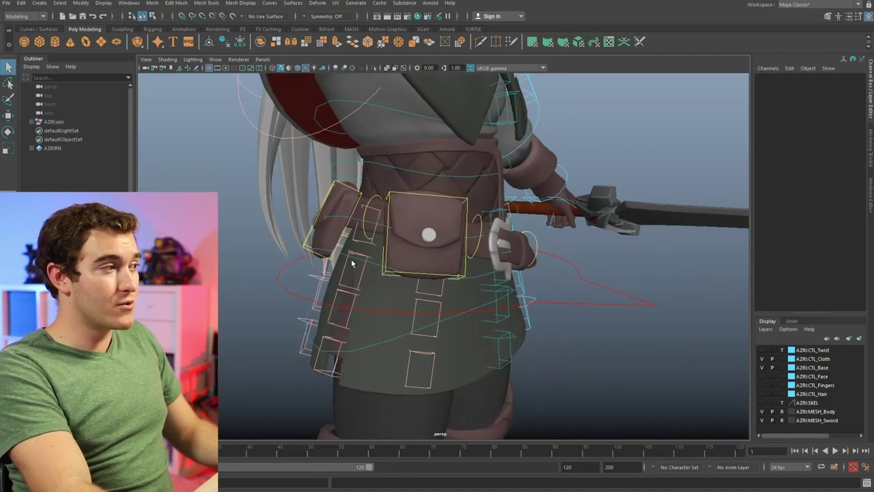
pyautogui.keyDown('alt'); pyautogui.moveTo(382, 205); pyautogui.dragTo(418, 213); pyautogui.keyUp('alt')
pyautogui.click(392, 219)
pyautogui.press('w')
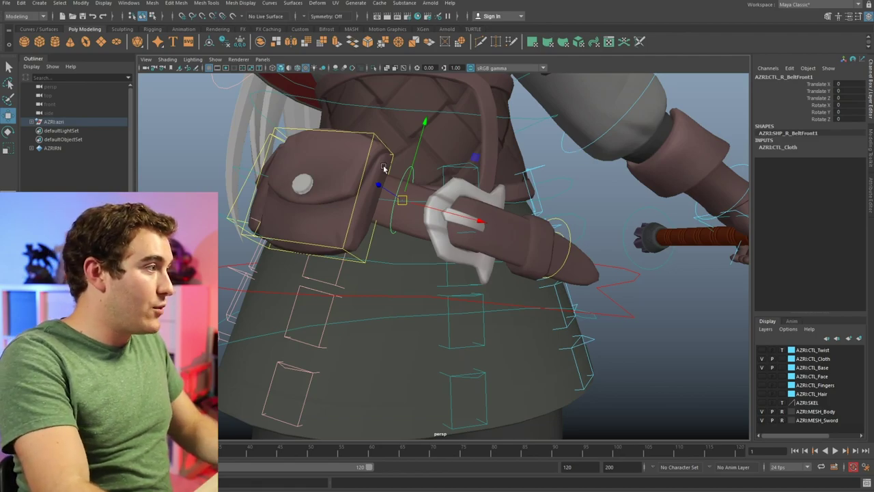
pyautogui.click(352, 210)
pyautogui.keyDown('alt'); pyautogui.moveTo(352, 210); pyautogui.dragTo(312, 227); pyautogui.keyUp('alt')
pyautogui.press('e')
pyautogui.moveTo(261, 220); pyautogui.dragTo(288, 217)
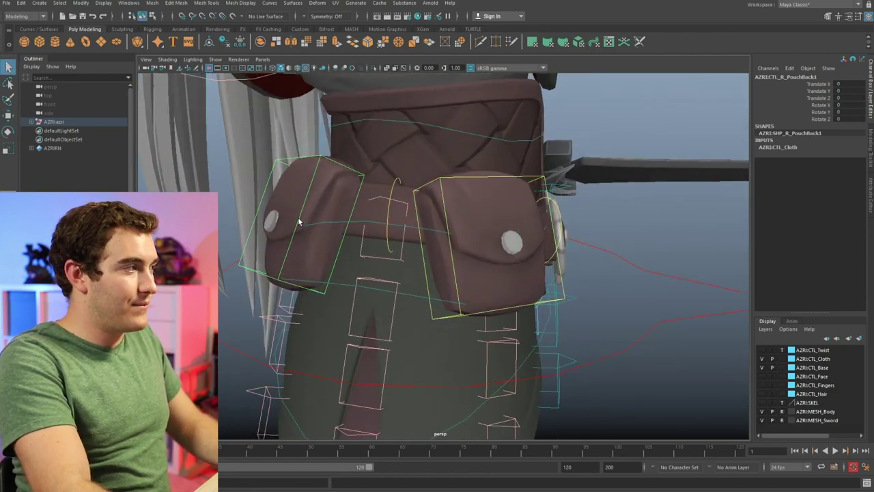
pyautogui.moveTo(279, 241); pyautogui.dragTo(277, 230)
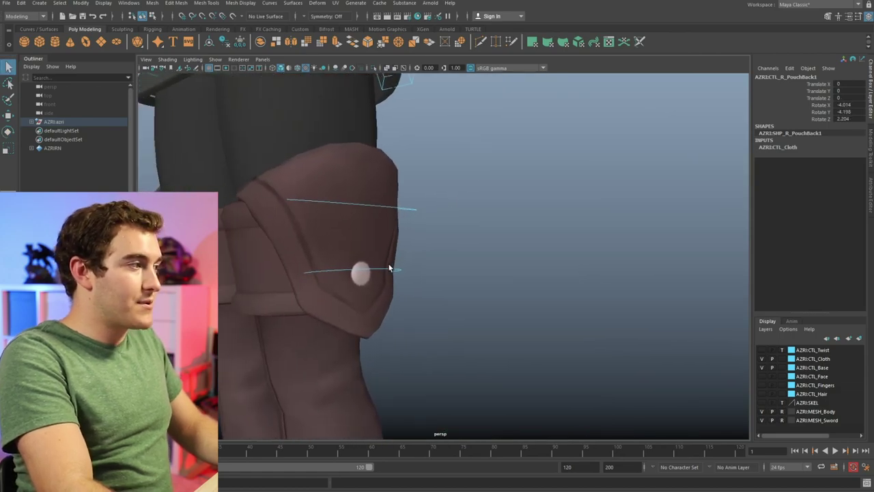
# - Rotate the lower left boot flap control to about X -5.3, Y -13.2, Z -1.8
pyautogui.press('e')
pyautogui.moveTo(397, 286); pyautogui.dragTo(401, 264)
pyautogui.press('q')
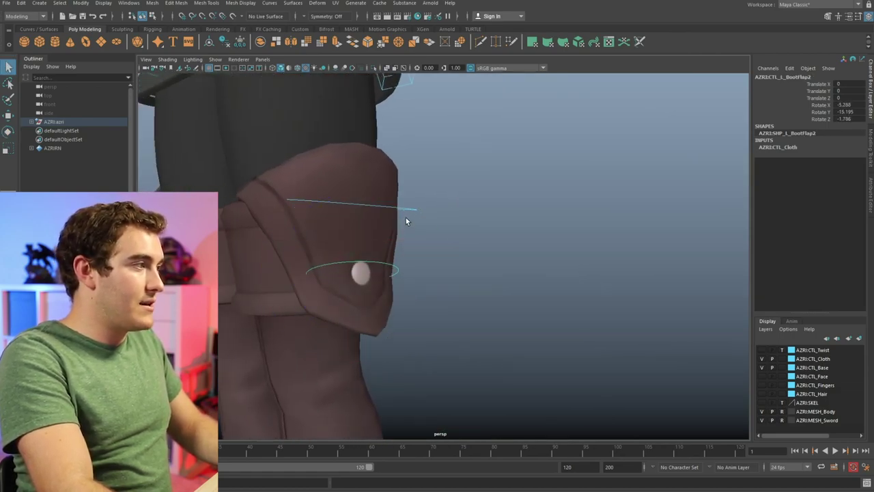
pyautogui.click(406, 210)
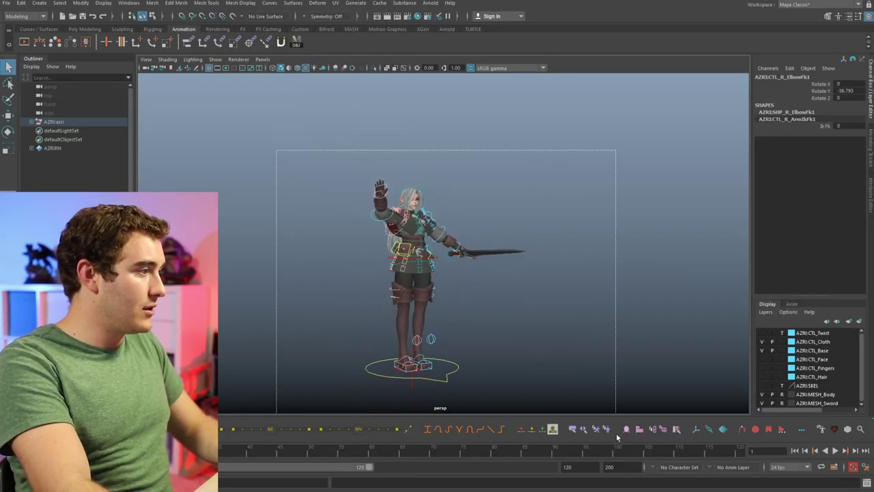
# - Toggle the AZRI:CTL_Base layer off and on to check the base controls, leaving it visible
pyautogui.moveTo(616, 434); pyautogui.dragTo(616, 434)
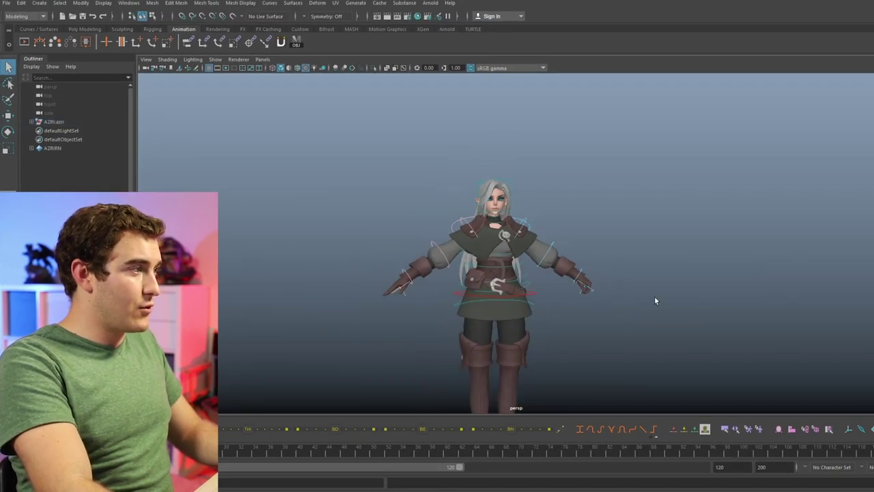
pyautogui.keyDown('alt'); pyautogui.moveTo(655, 296); pyautogui.dragTo(562, 279, button='right'); pyautogui.keyUp('alt')
pyautogui.keyDown('alt'); pyautogui.moveTo(712, 285); pyautogui.dragTo(623, 299, button='right'); pyautogui.keyUp('alt')
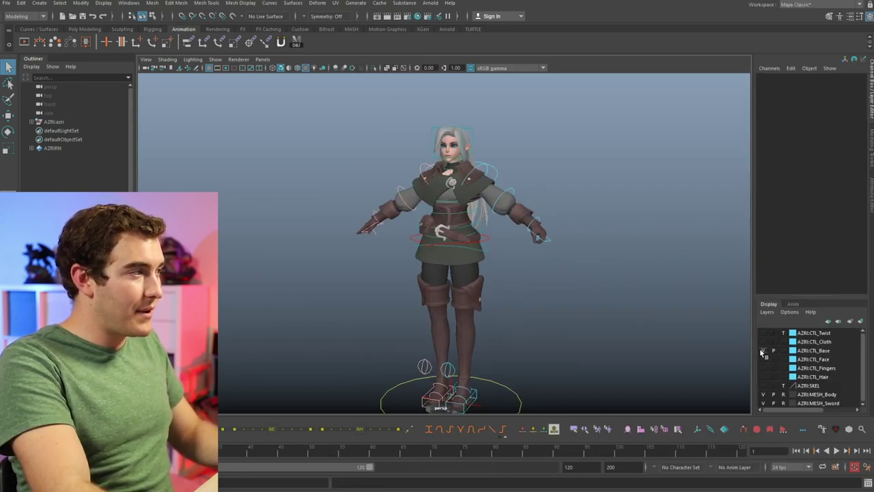
pyautogui.click(761, 350)
pyautogui.click(761, 350)
pyautogui.click(761, 350)
pyautogui.click(761, 349)
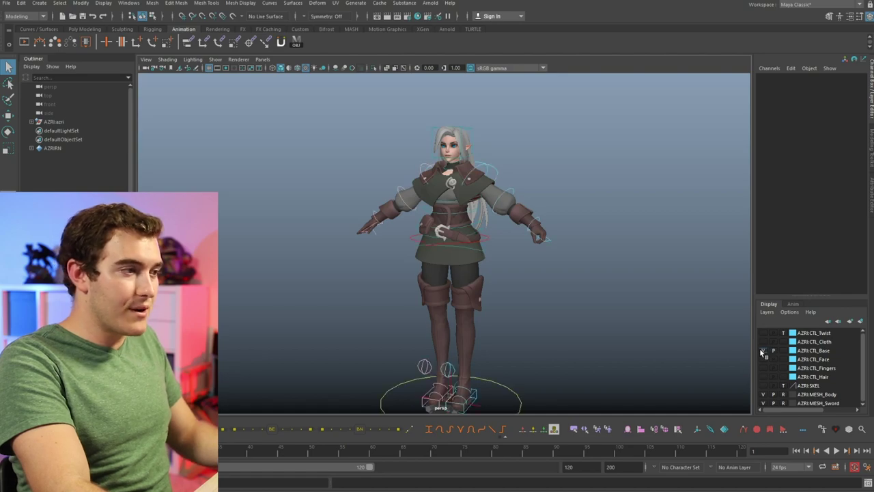
# - With the AZRI:CTL_Face layer shown, try moving the central eye look-at control across the view, and undo the move
pyautogui.keyDown('alt'); pyautogui.moveTo(278, 189); pyautogui.dragTo(290, 116, button='right'); pyautogui.keyUp('alt')
pyautogui.keyDown('alt'); pyautogui.moveTo(289, 116); pyautogui.dragTo(288, 247, button='middle'); pyautogui.keyUp('alt')
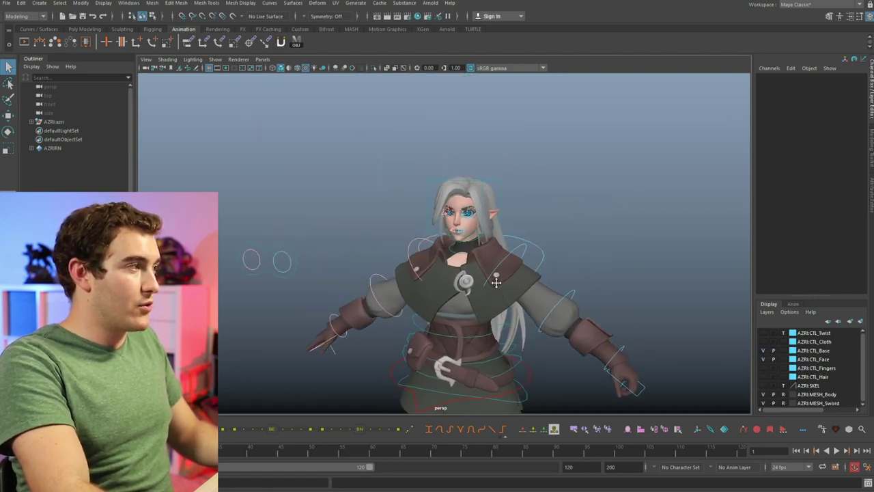
pyautogui.click(268, 257)
pyautogui.press('w')
pyautogui.keyDown('alt'); pyautogui.moveTo(278, 256); pyautogui.dragTo(277, 248, button='right'); pyautogui.keyUp('alt')
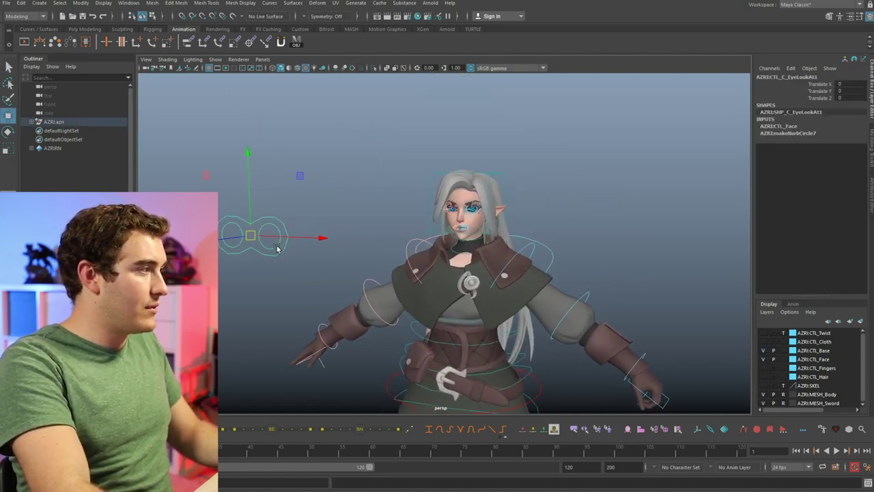
pyautogui.moveTo(250, 236); pyautogui.dragTo(616, 103)
pyautogui.keyDown('alt'); pyautogui.moveTo(617, 103); pyautogui.dragTo(813, 185, button='right'); pyautogui.keyUp('alt')
pyautogui.keyDown('alt'); pyautogui.moveTo(601, 123); pyautogui.dragTo(478, 307, button='middle'); pyautogui.keyUp('alt')
pyautogui.keyDown('alt'); pyautogui.moveTo(478, 307); pyautogui.dragTo(329, 299, button='right'); pyautogui.keyUp('alt')
pyautogui.hotkey('ctrl', 'z')
# - Raise the perspective camera's focal length to about 305 and frame the character's face
pyautogui.moveTo(587, 198); pyautogui.dragTo(712, 182, button='middle')
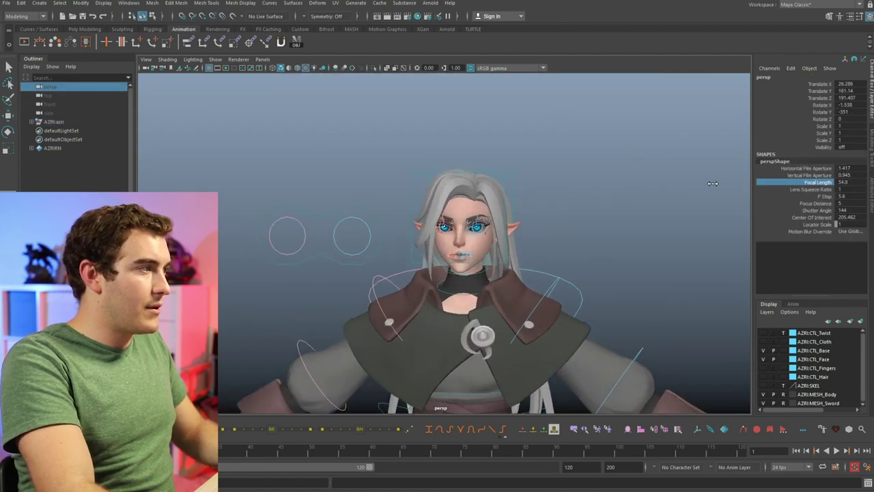
pyautogui.moveTo(273, 260); pyautogui.dragTo(466, 273, button='middle')
pyautogui.keyDown('alt'); pyautogui.moveTo(464, 273); pyautogui.dragTo(437, 195, button='right'); pyautogui.keyUp('alt')
pyautogui.moveTo(516, 222); pyautogui.dragTo(704, 204, button='middle')
pyautogui.keyDown('alt'); pyautogui.moveTo(704, 205); pyautogui.dragTo(503, 193, button='right'); pyautogui.keyUp('alt')
pyautogui.keyDown('alt'); pyautogui.moveTo(418, 206); pyautogui.dragTo(457, 221, button='middle'); pyautogui.keyUp('alt')
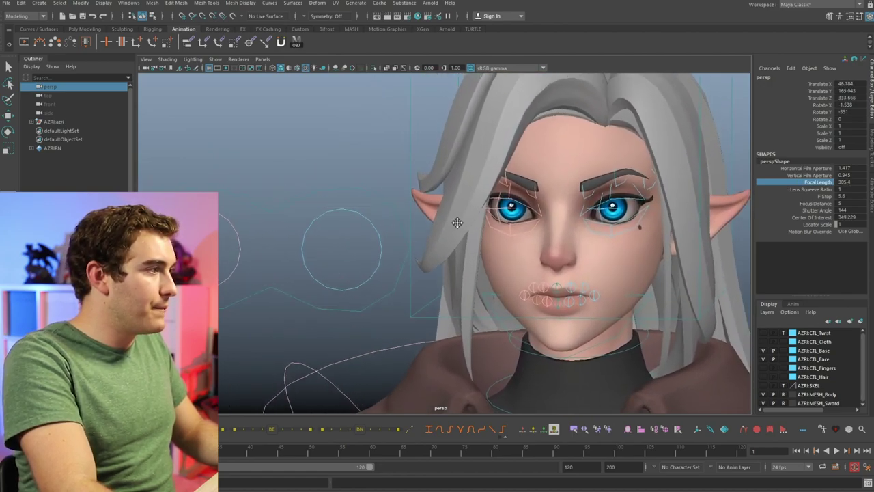
# - Move the central eye look-at control to about X 0.13, Y 1.75, Z -0.07
pyautogui.click(288, 209)
pyautogui.press('w')
pyautogui.moveTo(273, 258); pyautogui.dragTo(276, 219)
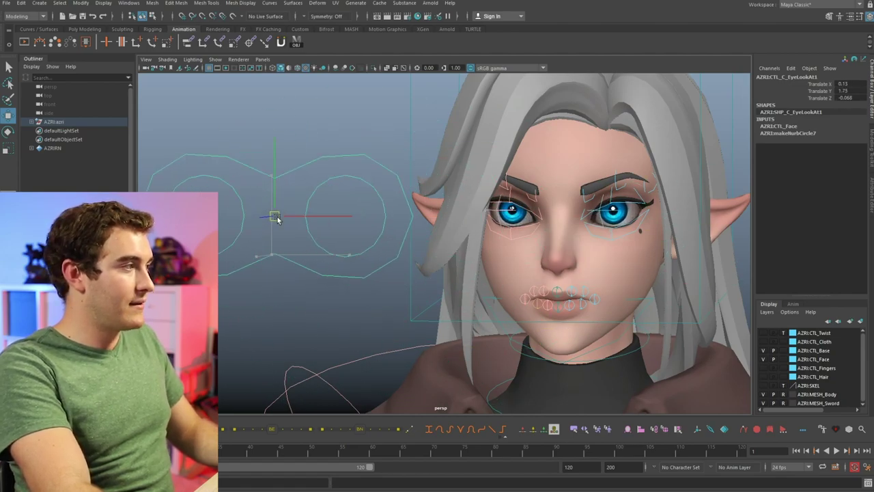
# - Try moving the left eye's individual look-at control to about X 4.2, Y -3.2, Z -0.6, and undo it
pyautogui.press('w')
pyautogui.moveTo(310, 185); pyautogui.dragTo(443, 285)
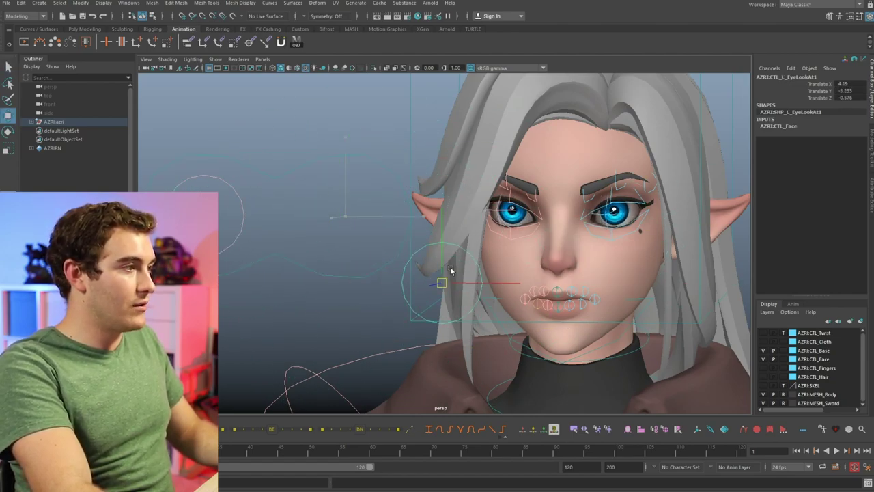
pyautogui.moveTo(345, 214); pyautogui.dragTo(220, 232)
pyautogui.hotkey('ctrl', 'z')
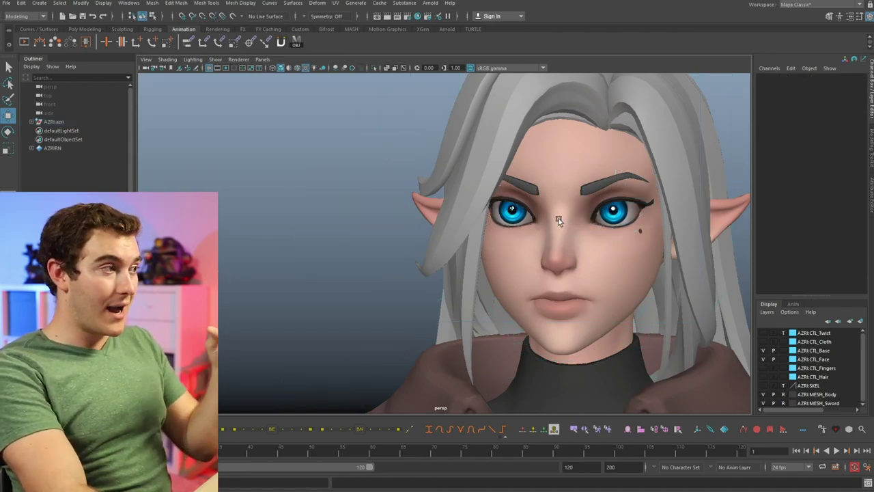
# - Try rotating the right eye control on its own, and undo the rotation
pyautogui.keyDown('alt'); pyautogui.moveTo(577, 272); pyautogui.dragTo(672, 257, button='right'); pyautogui.keyUp('alt')
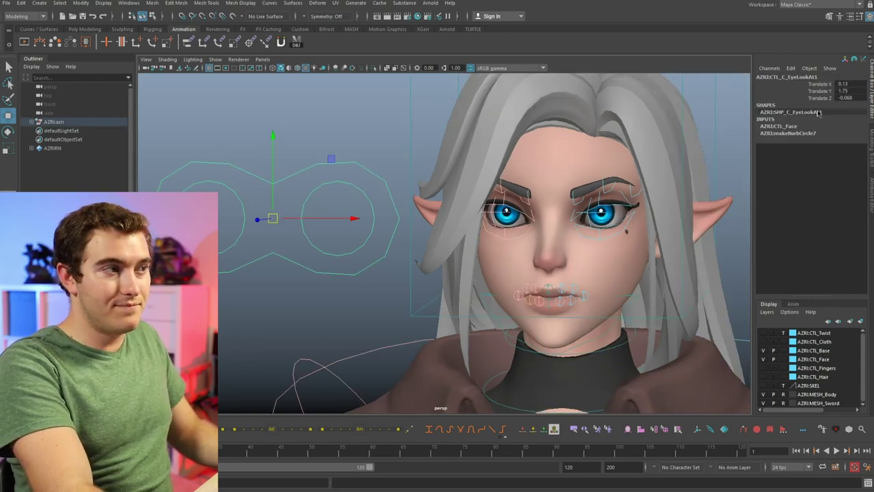
pyautogui.keyDown('alt'); pyautogui.moveTo(621, 195); pyautogui.dragTo(555, 206); pyautogui.keyUp('alt')
pyautogui.keyDown('alt'); pyautogui.moveTo(495, 207); pyautogui.dragTo(535, 210, button='right'); pyautogui.keyUp('alt')
pyautogui.keyDown('alt'); pyautogui.moveTo(535, 210); pyautogui.dragTo(482, 215); pyautogui.keyUp('alt')
pyautogui.click(369, 252)
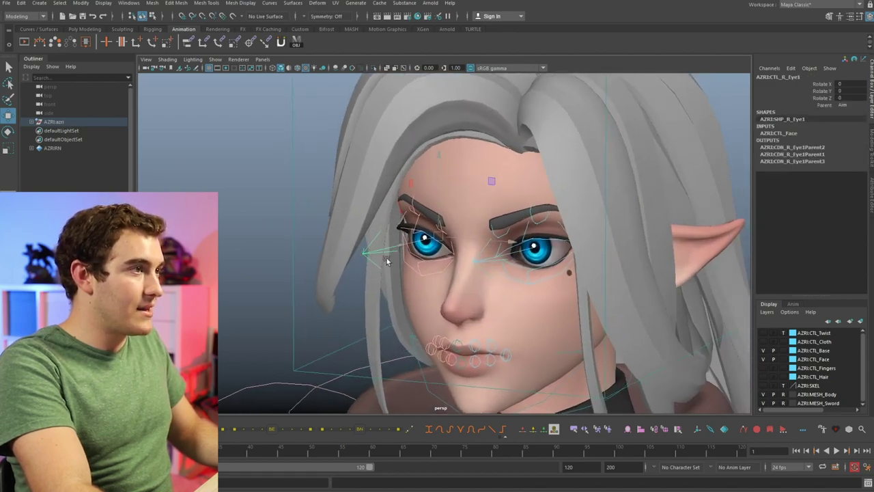
pyautogui.press('e')
pyautogui.moveTo(422, 262); pyautogui.dragTo(451, 266)
pyautogui.hotkey('ctrl', 'z')
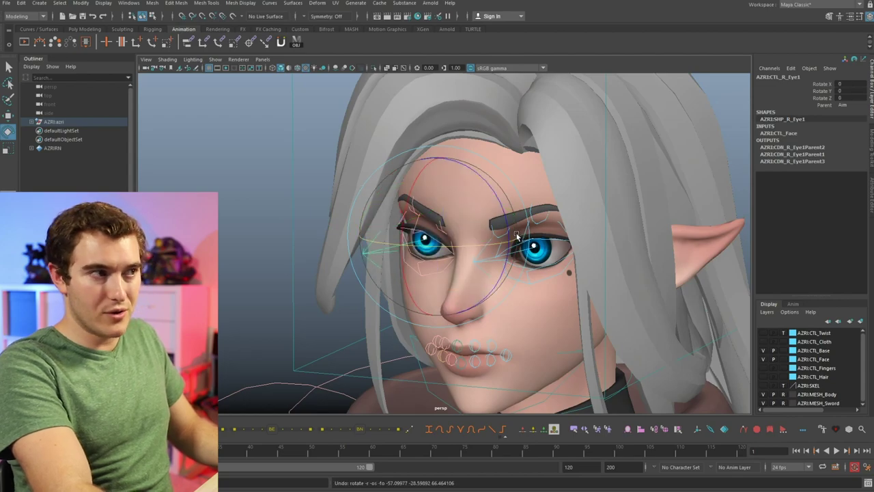
# - Examine the Parent options World, Local and Aim on the two eye controls
pyautogui.keyDown('alt'); pyautogui.moveTo(513, 235); pyautogui.dragTo(488, 250); pyautogui.keyUp('alt')
pyautogui.press('q')
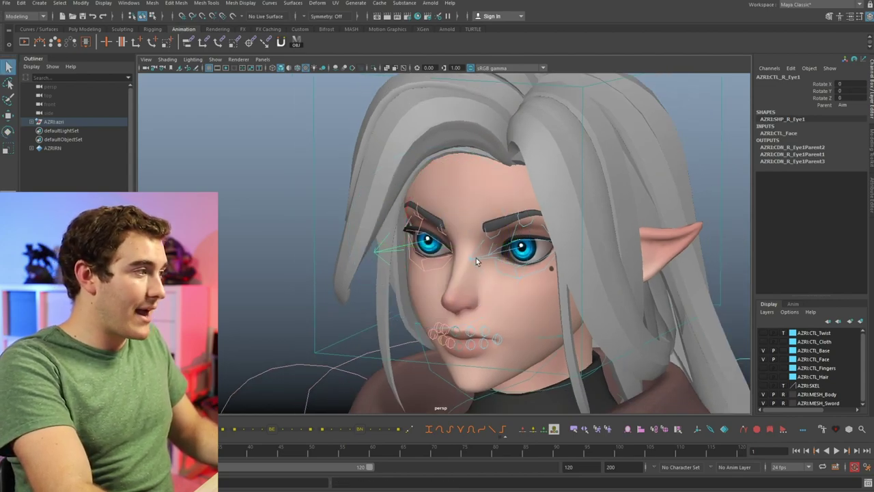
pyautogui.keyDown('alt'); pyautogui.moveTo(431, 270); pyautogui.dragTo(497, 236); pyautogui.keyUp('alt')
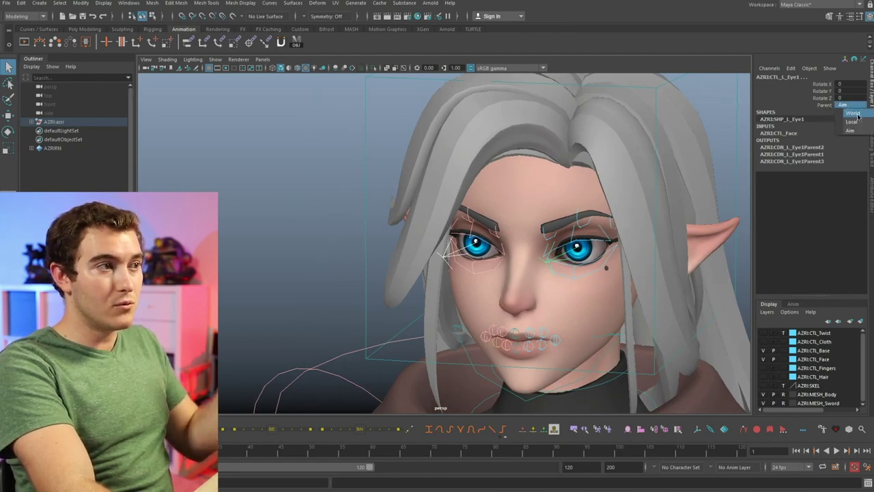
pyautogui.keyDown('alt'); pyautogui.moveTo(626, 198); pyautogui.dragTo(539, 203, button='right'); pyautogui.keyUp('alt')
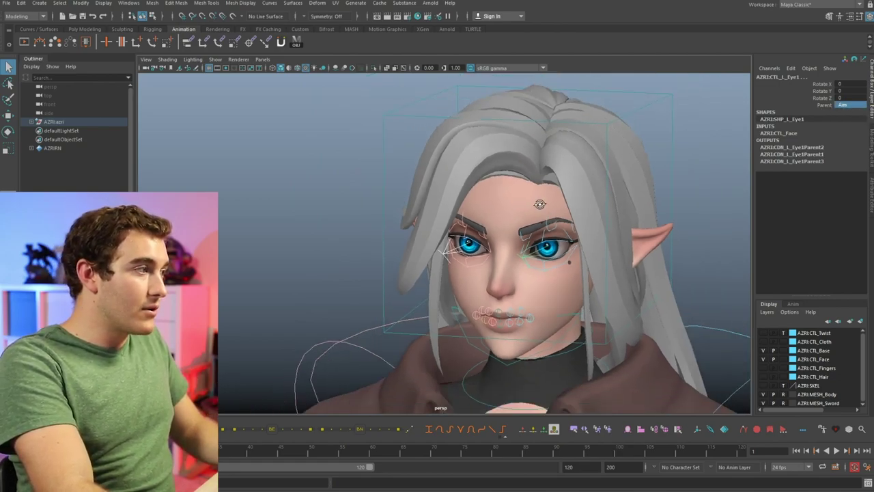
# - Try moving the central eye look-at control about -10.5, 10.1, 0.7 with the eyes set to Aim, and undo it
pyautogui.keyDown('alt'); pyautogui.moveTo(539, 203); pyautogui.dragTo(589, 207); pyautogui.keyUp('alt')
pyautogui.keyDown('alt'); pyautogui.moveTo(589, 207); pyautogui.dragTo(563, 213, button='right'); pyautogui.keyUp('alt')
pyautogui.click(365, 279)
pyautogui.press('w')
pyautogui.moveTo(356, 312); pyautogui.dragTo(201, 162)
pyautogui.hotkey('ctrl', 'z')
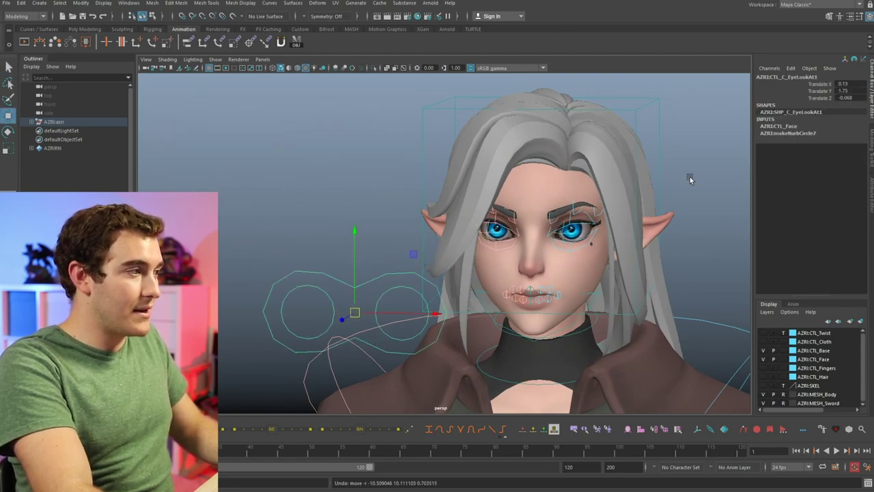
# - Try rotating the head control by about 31.2, 17.1, 20.6 with the eyes set to Aim, and undo it
pyautogui.click(668, 148)
pyautogui.press('e')
pyautogui.moveTo(558, 250)
pyautogui.mouseDown()
pyautogui.moveTo(514, 217)
pyautogui.moveTo(566, 203)
pyautogui.moveTo(728, 68)
pyautogui.mouseUp()
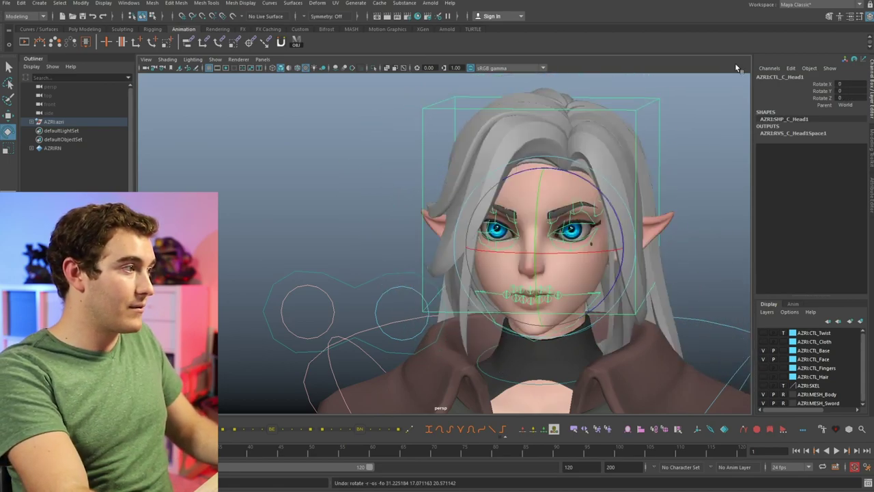
# - Try setting the Parent of both eye controls to Local and rotating the head, then undo the changes
pyautogui.click(850, 104)
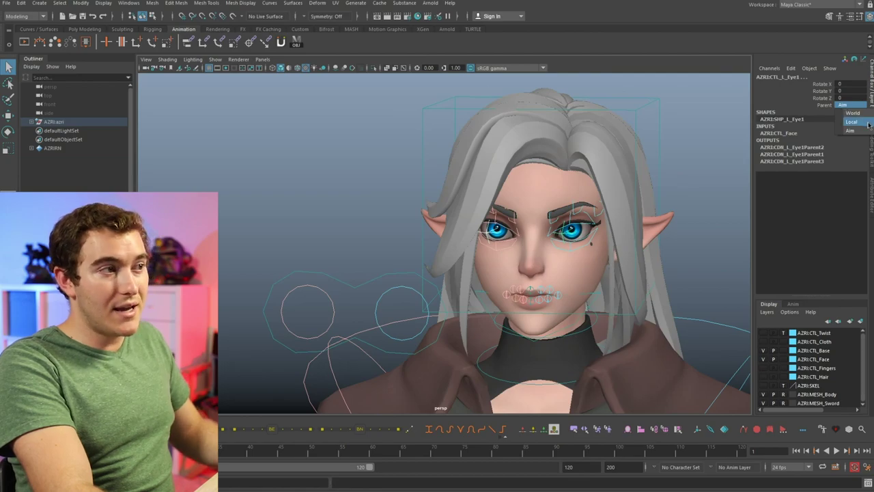
pyautogui.click(655, 146)
pyautogui.press('e')
pyautogui.moveTo(576, 239); pyautogui.dragTo(643, 256)
pyautogui.hotkey('ctrl', 'z')
pyautogui.hotkey('ctrl', 'z')
pyautogui.hotkey('ctrl', 'z')
# - Try rotating the root control to about X 69.5, Y -17.5, Z -20.1 to test how the central eye look-at control behaves
pyautogui.press('f')
pyautogui.keyDown('alt'); pyautogui.moveTo(720, 270); pyautogui.dragTo(504, 301, button='right'); pyautogui.keyUp('alt')
pyautogui.keyDown('alt'); pyautogui.moveTo(504, 301); pyautogui.dragTo(524, 289, button='middle'); pyautogui.keyUp('alt')
pyautogui.click(242, 262)
pyautogui.press('w')
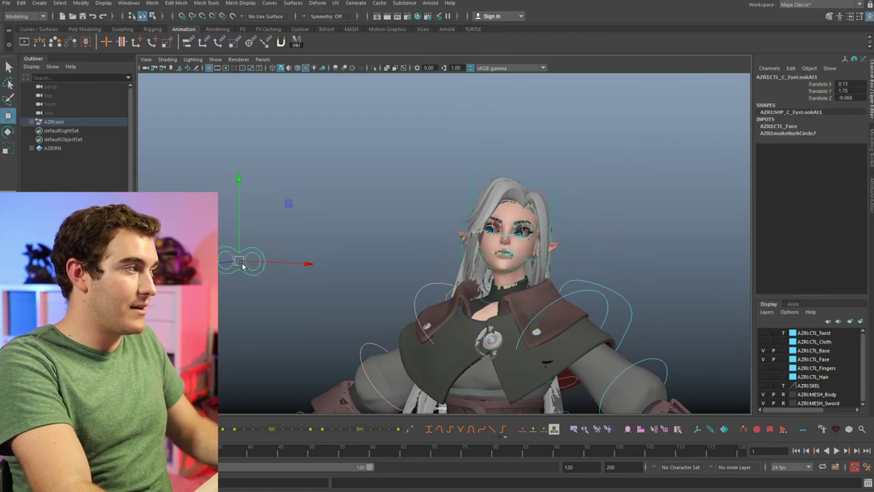
pyautogui.moveTo(435, 280); pyautogui.dragTo(410, 349)
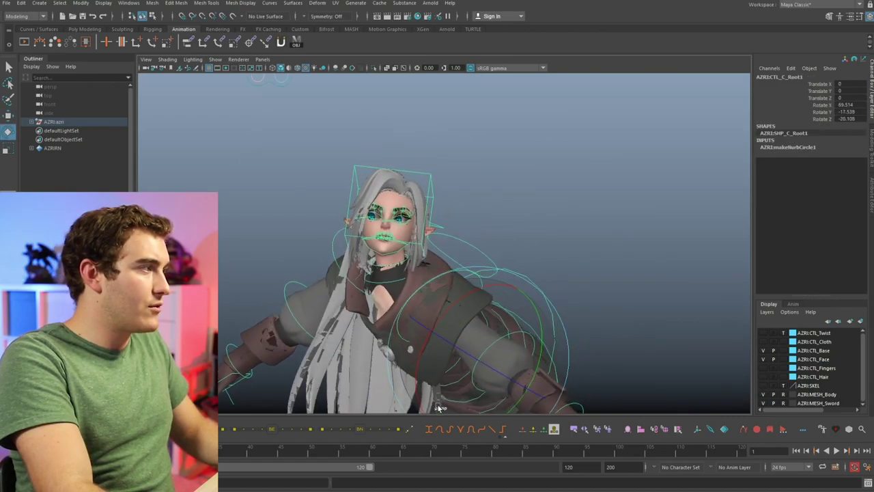
# - Close both upper eyelids by rotating their controls to about X 54.5
pyautogui.keyDown('alt'); pyautogui.moveTo(465, 273); pyautogui.dragTo(618, 235, button='right'); pyautogui.keyUp('alt')
pyautogui.keyDown('alt'); pyautogui.moveTo(398, 235); pyautogui.dragTo(554, 247); pyautogui.keyUp('alt')
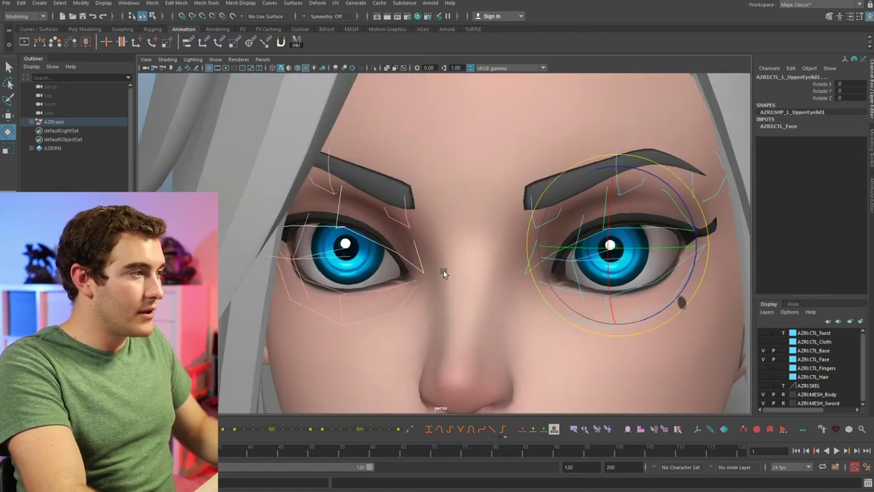
pyautogui.moveTo(608, 207); pyautogui.dragTo(618, 295)
pyautogui.press('q')
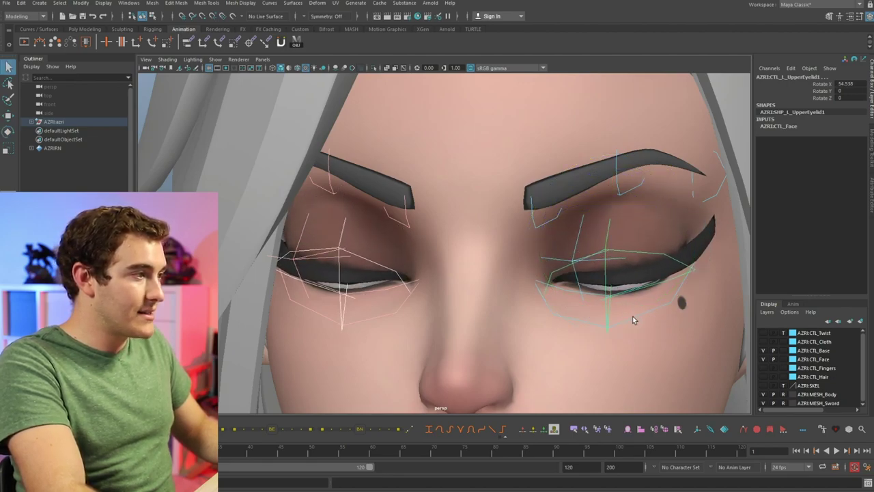
# - Raise both lower eyelids by rotating their controls to about X -10.1
pyautogui.click(386, 319)
pyautogui.press('e')
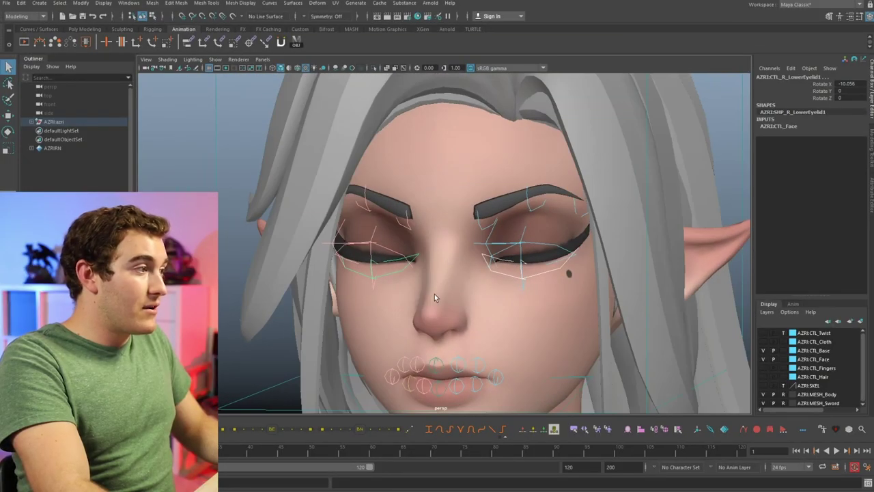
pyautogui.scroll(4, 451, 294)
pyautogui.moveTo(471, 292)
pyautogui.keyDown('alt'); pyautogui.mouseDown()
pyautogui.moveTo(525, 294)
pyautogui.moveTo(477, 300)
pyautogui.moveTo(472, 292)
pyautogui.mouseUp(); pyautogui.keyUp('alt')
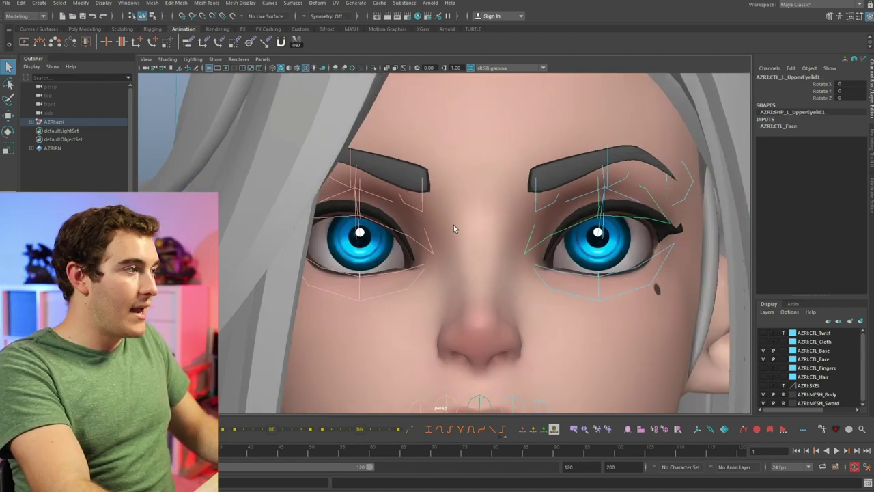
# - Raise the inner end of the left eyebrow and adjust its middle control into a worried shape
pyautogui.click(535, 199)
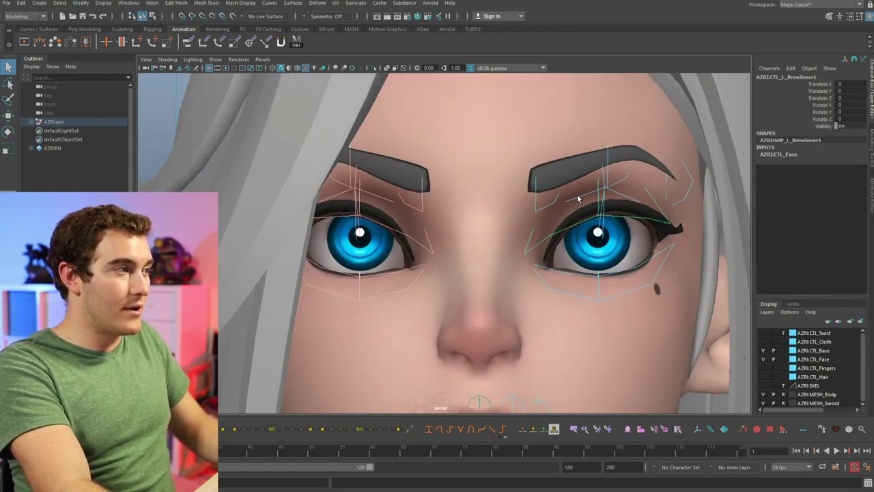
pyautogui.click(690, 193)
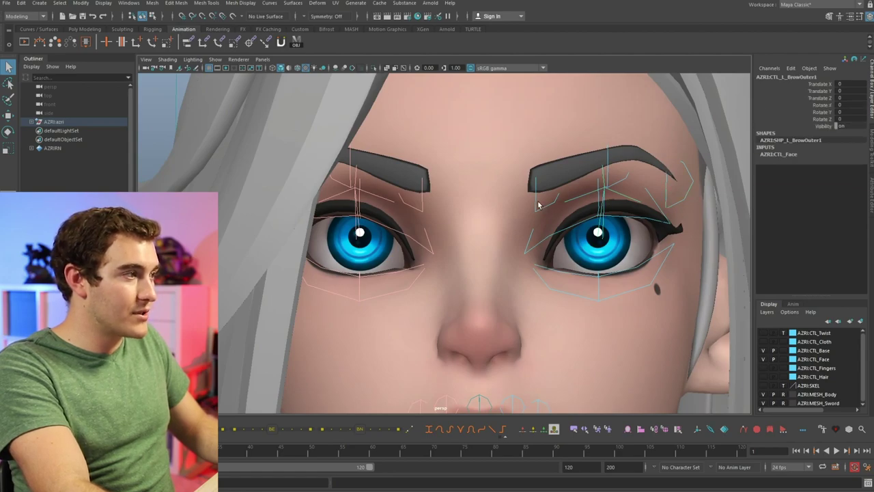
pyautogui.moveTo(536, 186); pyautogui.dragTo(511, 145)
pyautogui.press('e')
pyautogui.moveTo(580, 181); pyautogui.dragTo(566, 198)
pyautogui.press('w')
pyautogui.click(586, 161)
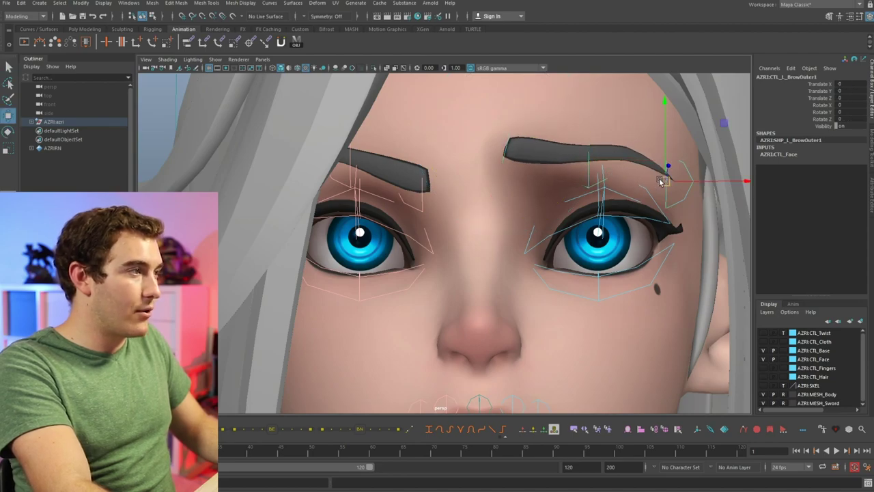
# - Pose the right eyebrow to match the left, moving its middle control to about X -0.47, Y 0.154, Z -0.027
pyautogui.press('q')
pyautogui.click(511, 141)
pyautogui.click(425, 187)
pyautogui.press('e')
pyautogui.press('w')
pyautogui.click(364, 152)
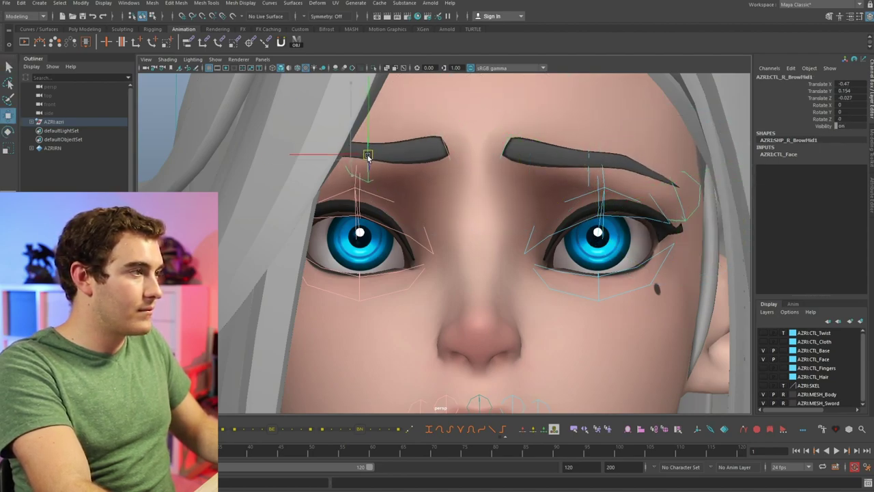
pyautogui.keyDown('alt'); pyautogui.moveTo(364, 152); pyautogui.dragTo(307, 164); pyautogui.keyUp('alt')
pyautogui.click(254, 216)
pyautogui.keyDown('alt'); pyautogui.moveTo(254, 216); pyautogui.dragTo(321, 213); pyautogui.keyUp('alt')
pyautogui.click(300, 198)
# - Rotate the eyelid controls of both eyes slightly to suit the worried eyebrows
pyautogui.press('e')
pyautogui.scroll(-2, 361, 205)
pyautogui.click(368, 220)
pyautogui.click(537, 218)
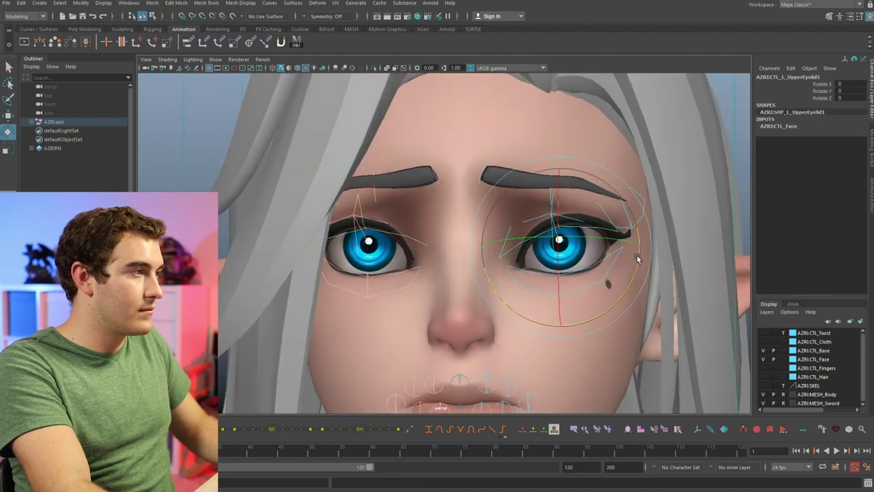
pyautogui.keyDown('alt'); pyautogui.moveTo(636, 258); pyautogui.dragTo(612, 239); pyautogui.keyUp('alt')
pyautogui.click(540, 247)
pyautogui.moveTo(539, 247); pyautogui.dragTo(539, 238)
pyautogui.click(357, 248)
pyautogui.moveTo(358, 248); pyautogui.dragTo(357, 239)
pyautogui.press('q')
pyautogui.keyDown('alt'); pyautogui.moveTo(471, 219); pyautogui.dragTo(446, 192); pyautogui.keyUp('alt')
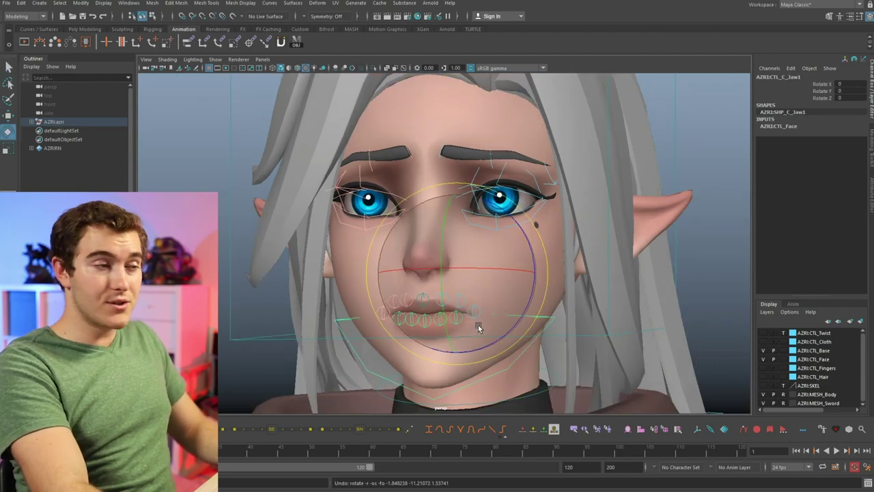
# - Try rotating the jaw control to about X 2.1, Y 12.3, Z 5.5 and in other directions, undoing each rotation
pyautogui.moveTo(509, 366); pyautogui.dragTo(461, 274)
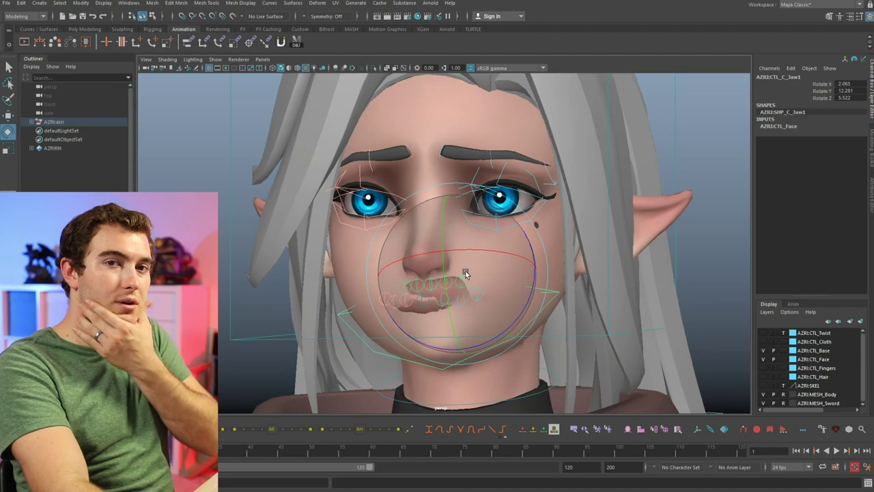
pyautogui.hotkey('ctrl', 'z')
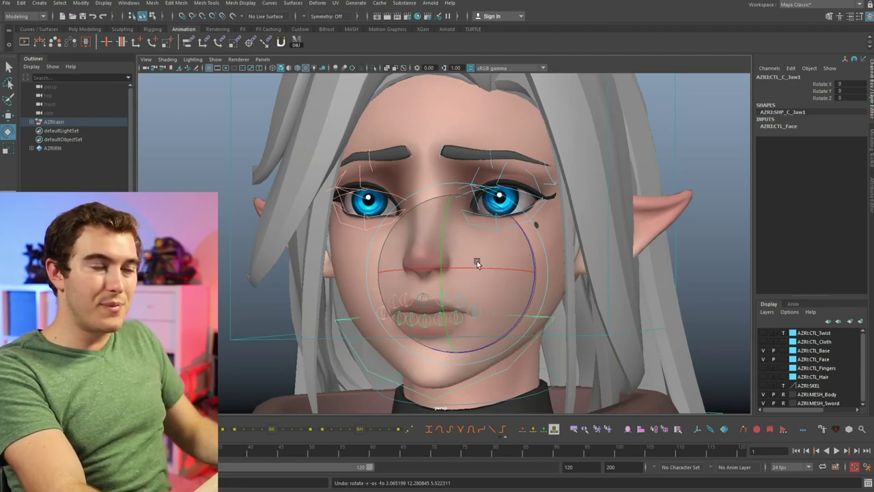
pyautogui.scroll(-2, 489, 262)
pyautogui.scroll(2, 489, 263)
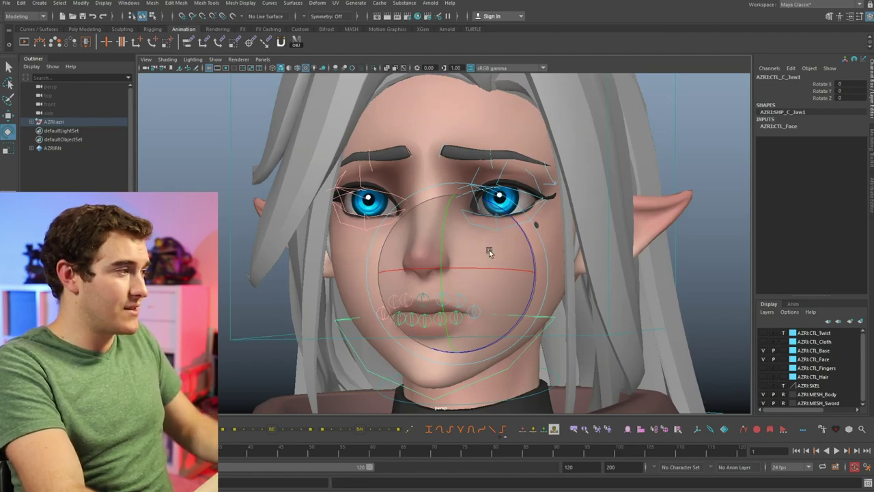
pyautogui.moveTo(456, 298); pyautogui.dragTo(456, 301)
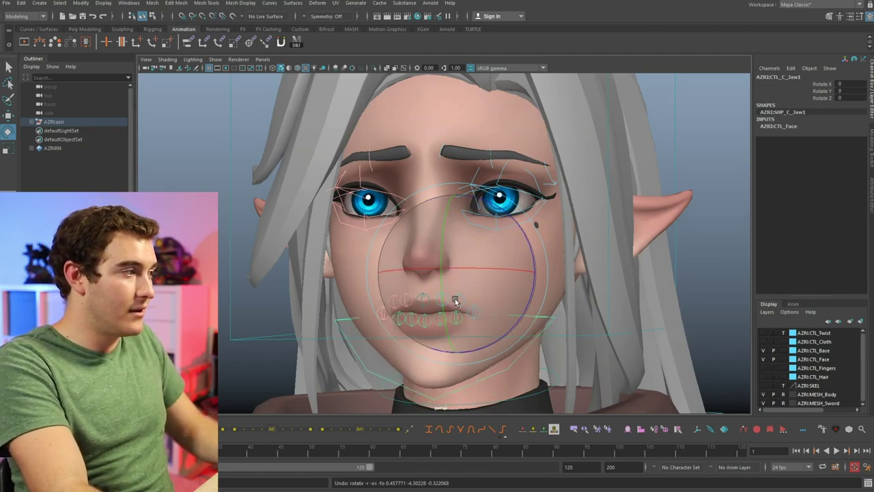
# - Part the lips by raising the upper mouth controls to about Translate Y 0.213 and moving the lower lip controls down
pyautogui.keyDown('shift'); pyautogui.click(460, 302); pyautogui.keyUp('shift')
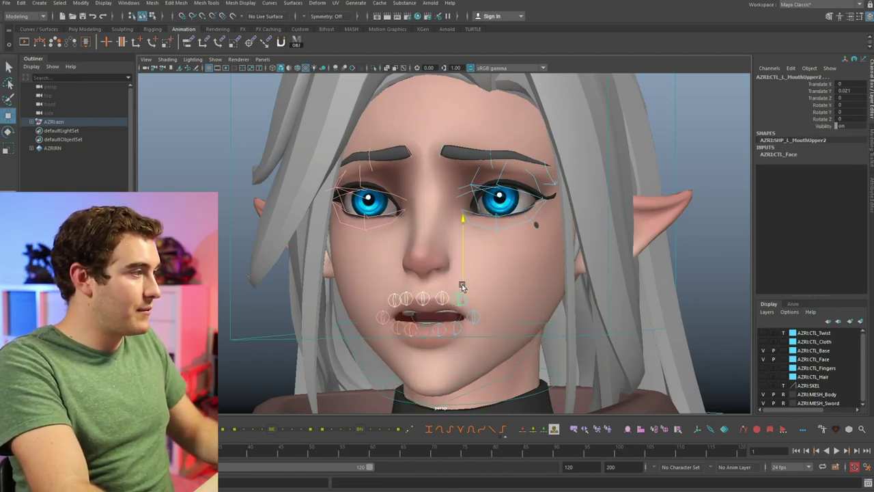
pyautogui.moveTo(463, 286); pyautogui.dragTo(461, 282)
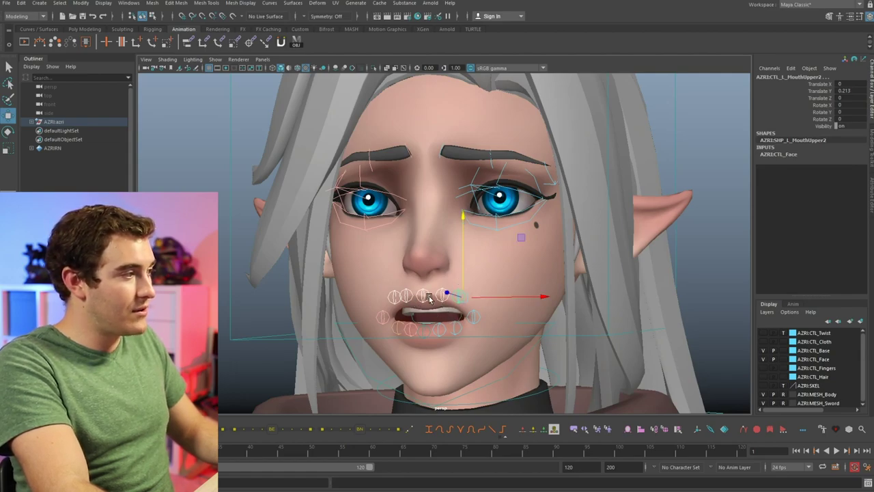
pyautogui.press('w')
pyautogui.click(461, 298)
pyautogui.moveTo(457, 319); pyautogui.dragTo(459, 328)
pyautogui.press('q')
# - Examine the worried facial expression from several angles and distances
pyautogui.click(679, 150)
pyautogui.click(763, 360)
pyautogui.keyDown('alt'); pyautogui.moveTo(465, 291); pyautogui.dragTo(445, 287, button='right'); pyautogui.keyUp('alt')
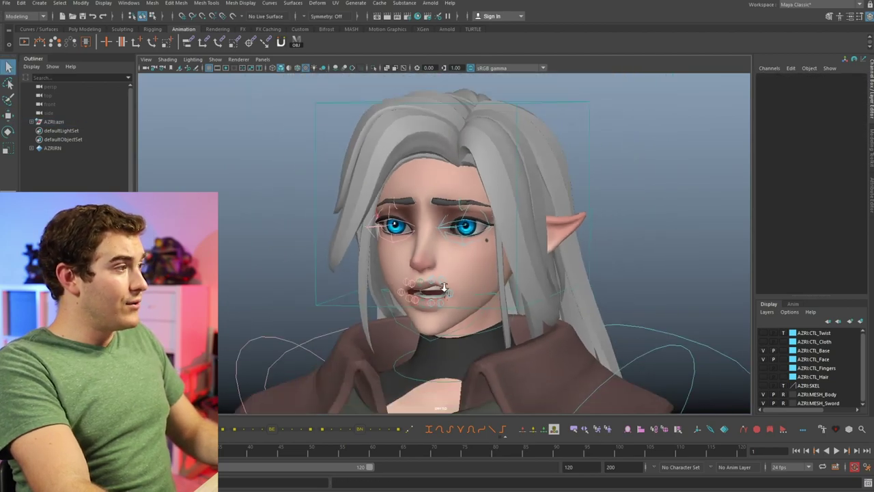
pyautogui.keyDown('alt'); pyautogui.moveTo(444, 288); pyautogui.dragTo(478, 286); pyautogui.keyUp('alt')
pyautogui.keyDown('alt'); pyautogui.moveTo(478, 286); pyautogui.dragTo(511, 285, button='right'); pyautogui.keyUp('alt')
pyautogui.keyDown('alt'); pyautogui.moveTo(512, 285); pyautogui.dragTo(435, 286); pyautogui.keyUp('alt')
pyautogui.keyDown('alt'); pyautogui.moveTo(287, 287); pyautogui.dragTo(359, 285); pyautogui.keyUp('alt')
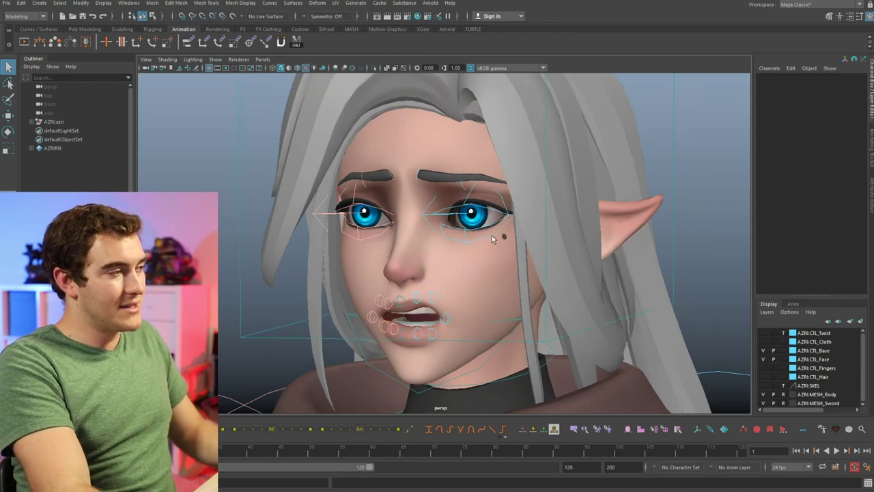
pyautogui.keyDown('alt'); pyautogui.moveTo(485, 240); pyautogui.dragTo(429, 267); pyautogui.keyUp('alt')
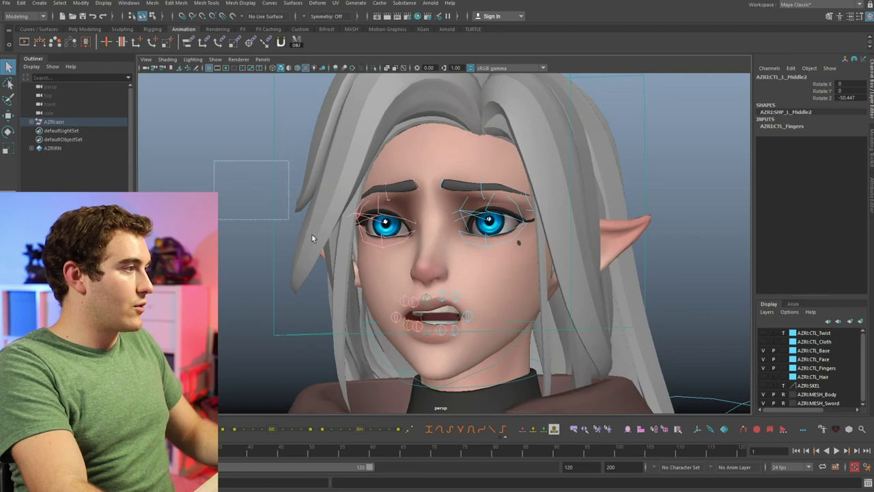
# - Select all visible controls to reset the rig to its default pose, and show the base control layer alongside the hair layer
pyautogui.moveTo(312, 234); pyautogui.dragTo(657, 395)
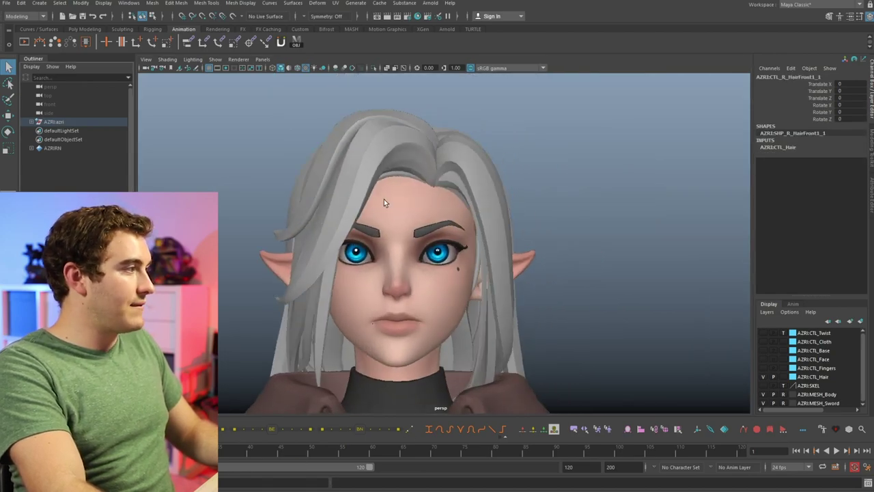
pyautogui.click(762, 351)
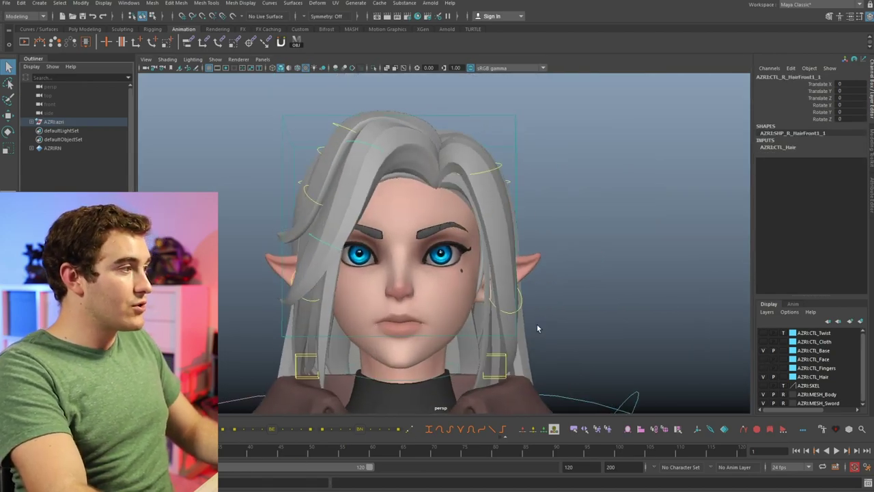
# - Try rotating the first right front hair control by about -4.0, 2.0, 10.5, and undo the rotation
pyautogui.keyDown('alt'); pyautogui.moveTo(411, 194); pyautogui.dragTo(332, 207); pyautogui.keyUp('alt')
pyautogui.press('e')
pyautogui.hotkey('ctrl', 'z')
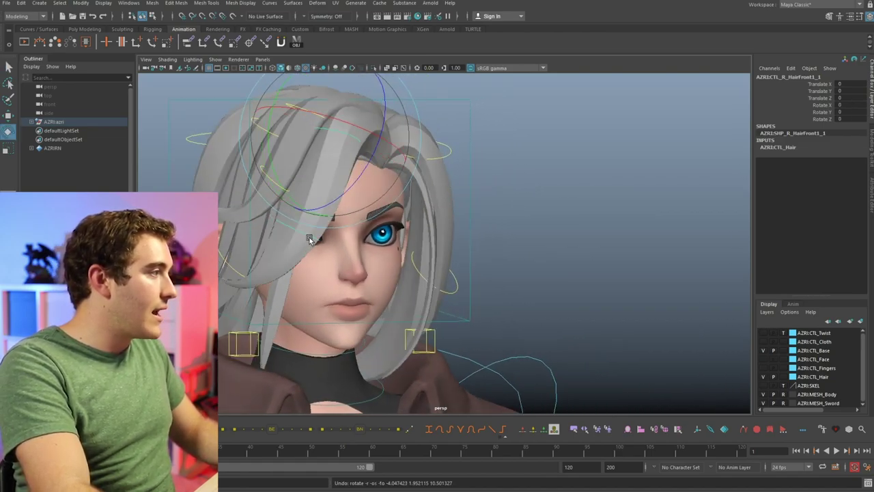
# - Try rotating a lower control of the front hair beside the right eye, and undo the rotation
pyautogui.press('q')
pyautogui.click(494, 155)
pyautogui.click(316, 240)
pyautogui.press('e')
pyautogui.moveTo(319, 264)
pyautogui.mouseDown()
pyautogui.moveTo(301, 260)
pyautogui.moveTo(326, 255)
pyautogui.mouseUp()
pyautogui.hotkey('ctrl', 'z')
pyautogui.press('q')
# - Select the lower control rings along the long back hair and rotate them together to bend the strands
pyautogui.keyDown('alt'); pyautogui.moveTo(441, 256); pyautogui.dragTo(342, 279); pyautogui.keyUp('alt')
pyautogui.click(342, 279)
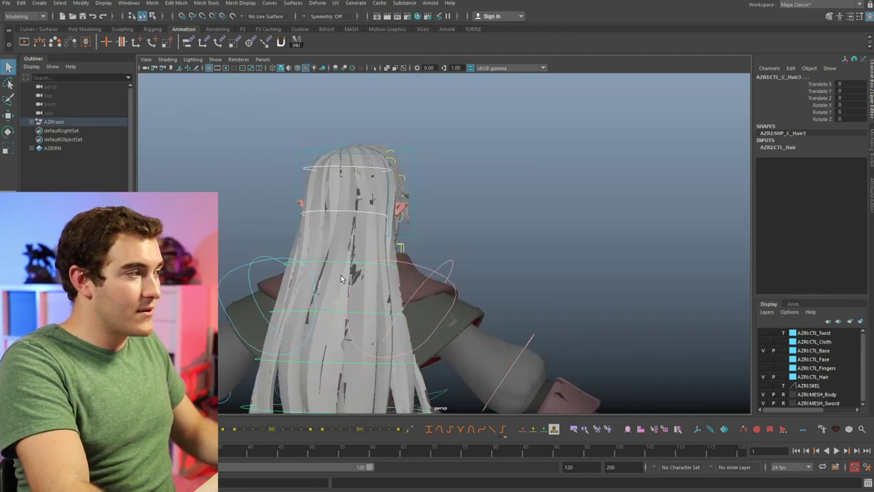
pyautogui.click(343, 315)
pyautogui.keyDown('alt'); pyautogui.moveTo(343, 315); pyautogui.dragTo(341, 338); pyautogui.keyUp('alt')
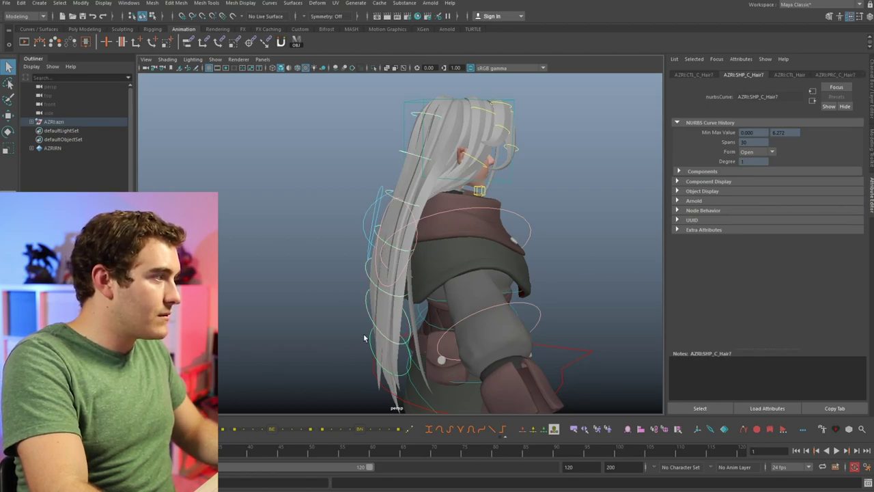
pyautogui.press('e')
pyautogui.keyDown('alt'); pyautogui.moveTo(364, 337); pyautogui.dragTo(467, 167); pyautogui.keyUp('alt')
pyautogui.moveTo(455, 318); pyautogui.dragTo(433, 295)
pyautogui.keyDown('alt'); pyautogui.moveTo(491, 239); pyautogui.dragTo(436, 214); pyautogui.keyUp('alt')
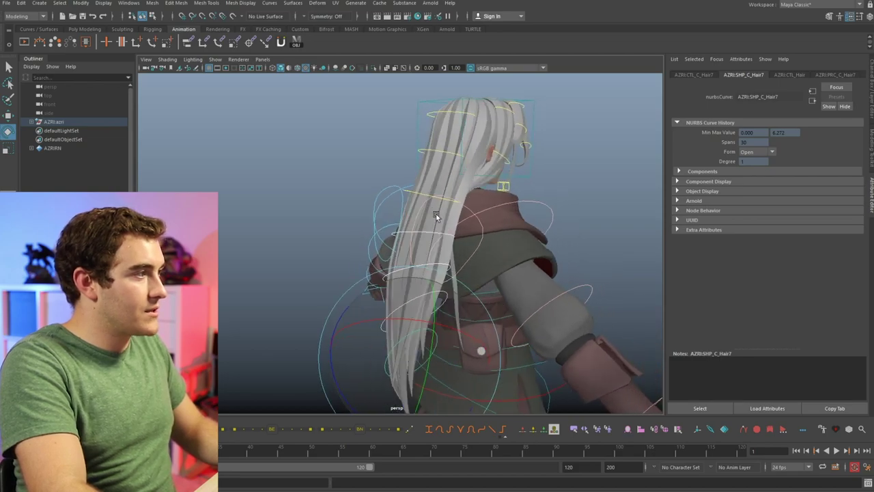
# - Rotate the back hair's control ring at neck level to swing the long hair
pyautogui.press('q')
pyautogui.press('e')
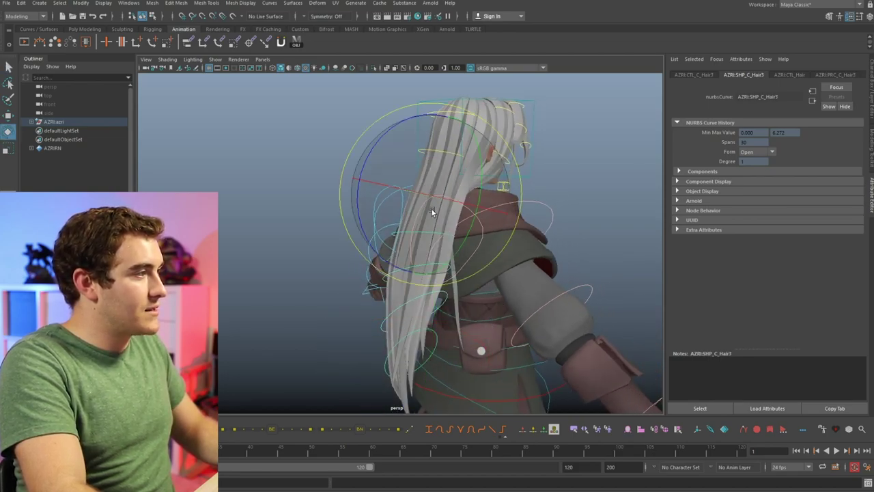
pyautogui.moveTo(432, 209); pyautogui.dragTo(428, 211)
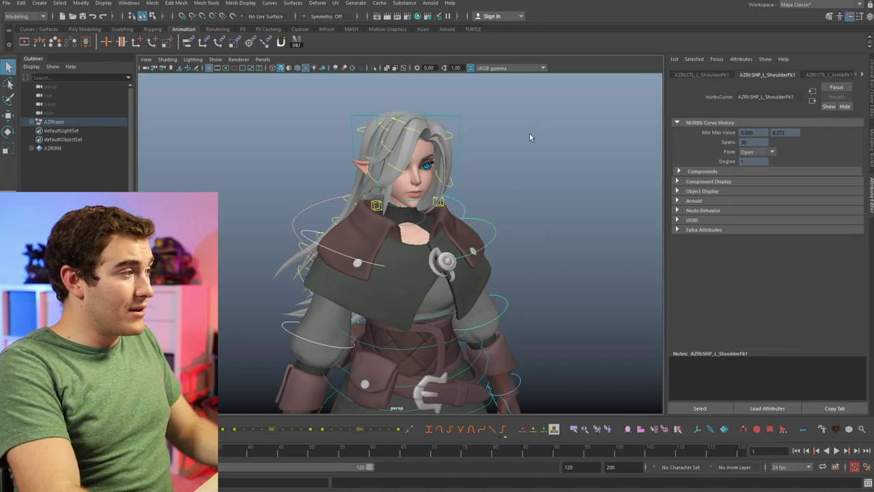
pyautogui.keyDown('alt'); pyautogui.moveTo(529, 133); pyautogui.dragTo(516, 257, button='right'); pyautogui.keyUp('alt')
pyautogui.keyDown('alt'); pyautogui.moveTo(472, 163); pyautogui.dragTo(501, 259, button='middle'); pyautogui.keyUp('alt')
pyautogui.keyDown('alt'); pyautogui.moveTo(369, 268); pyautogui.dragTo(481, 334); pyautogui.keyUp('alt')
pyautogui.keyDown('alt'); pyautogui.moveTo(481, 334); pyautogui.dragTo(481, 259, button='middle'); pyautogui.keyUp('alt')
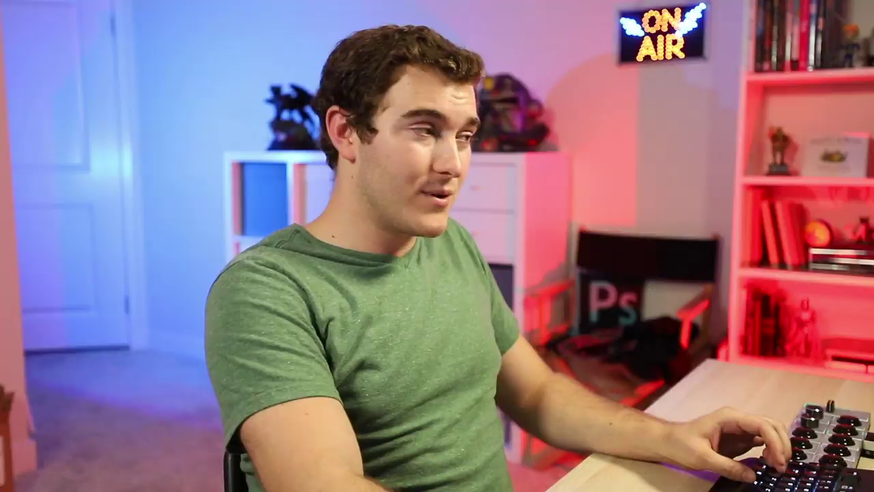